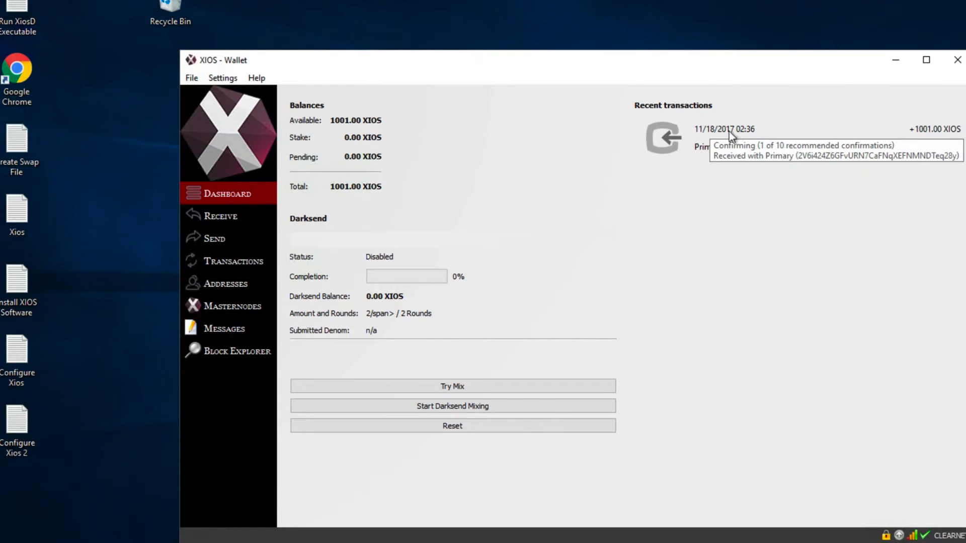
Open the details of the payment received with the Primary address in the transaction history and check its confirmation status.
click(237, 267)
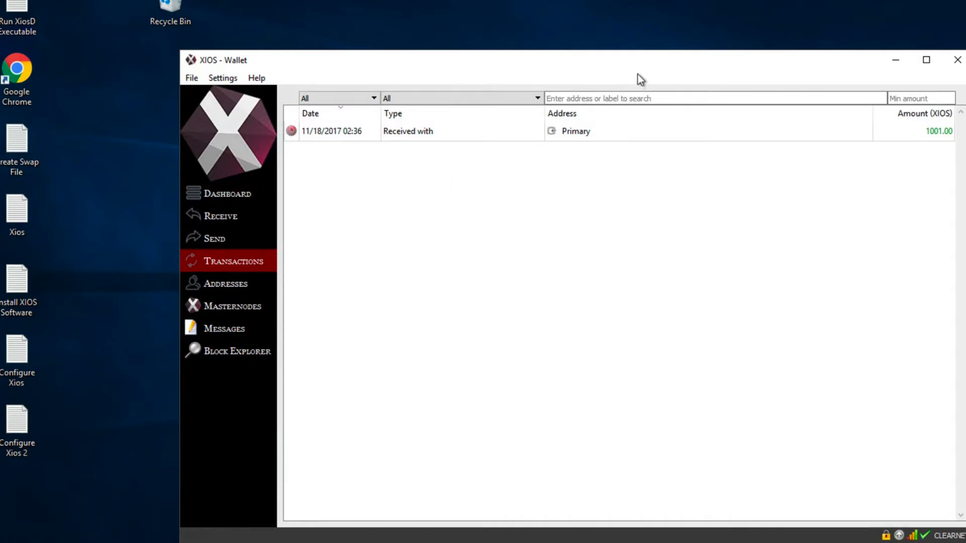
drag(578, 59, 498, 53)
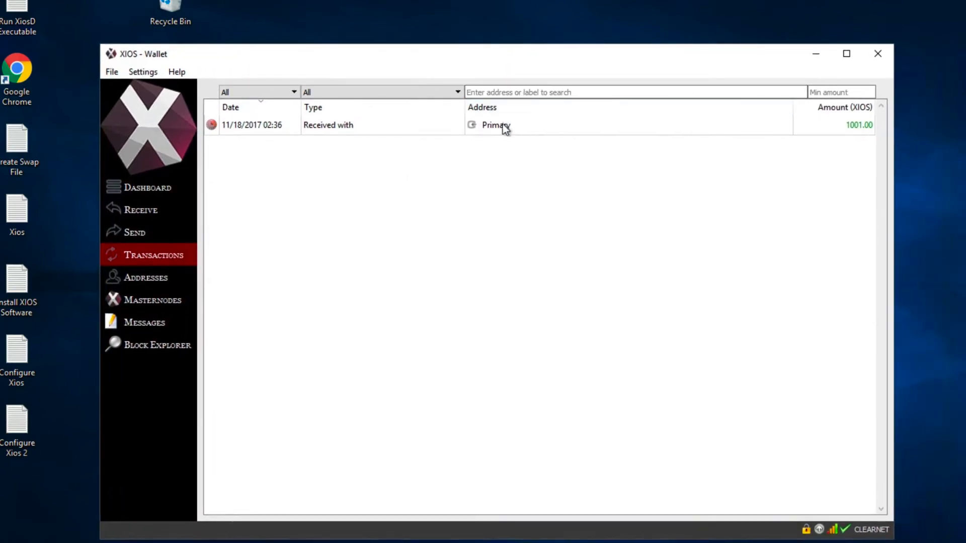
mouse_move(505, 129)
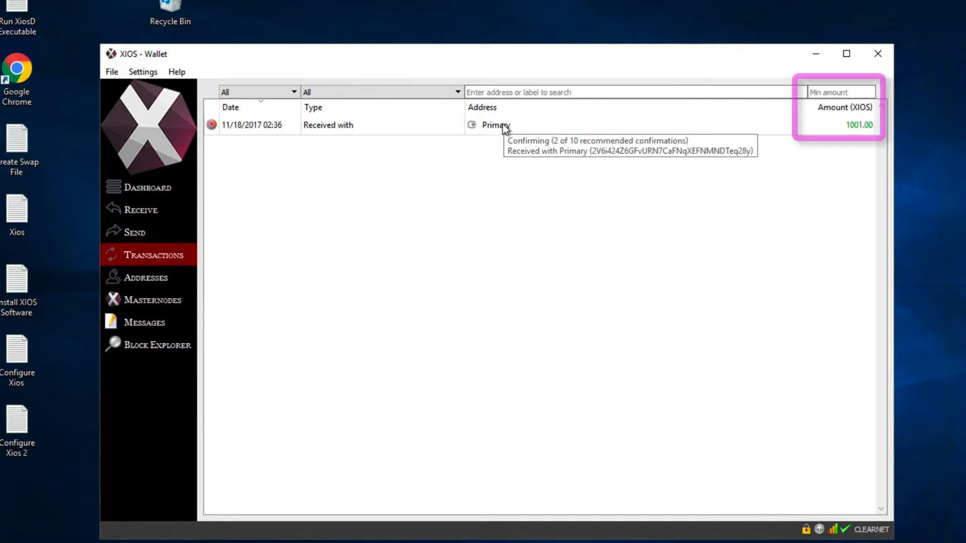
click(602, 126)
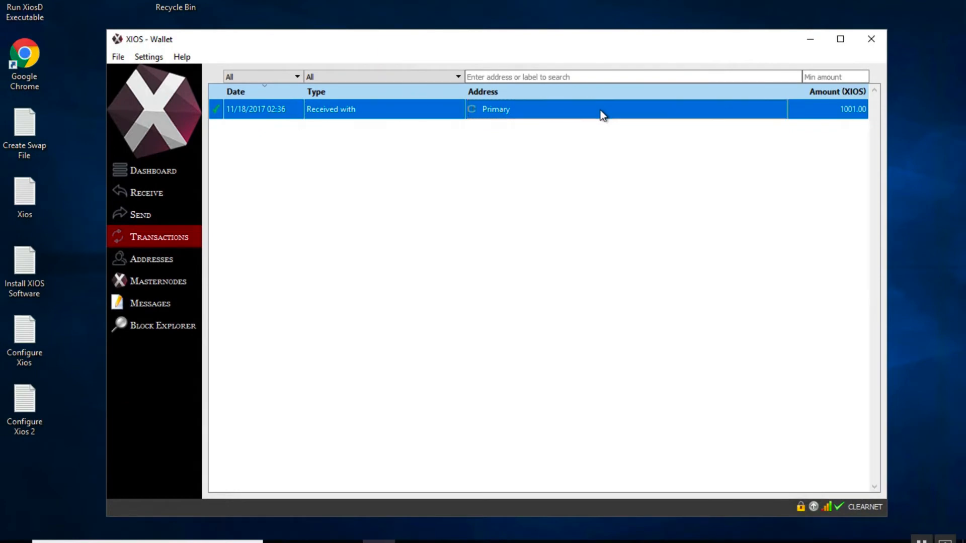
right_click(600, 111)
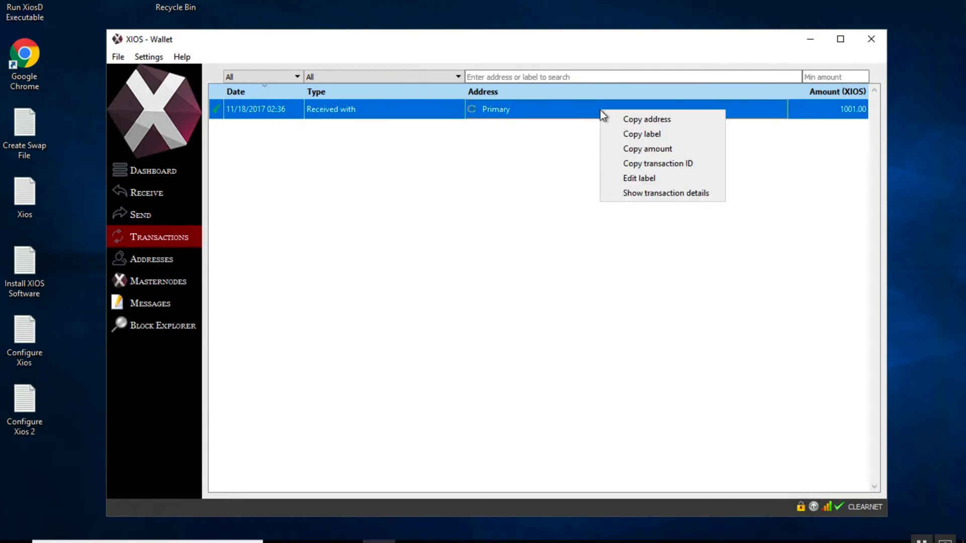
click(642, 193)
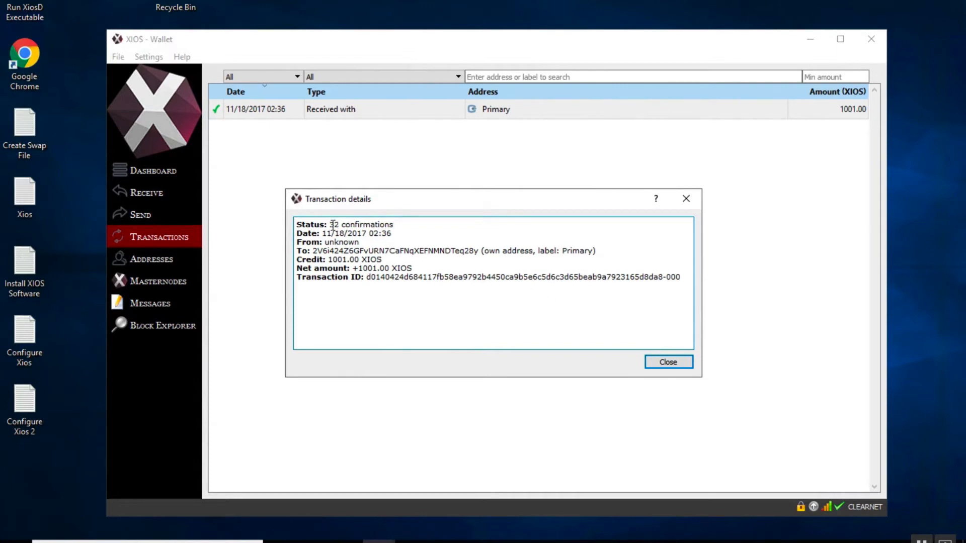
drag(329, 224, 413, 222)
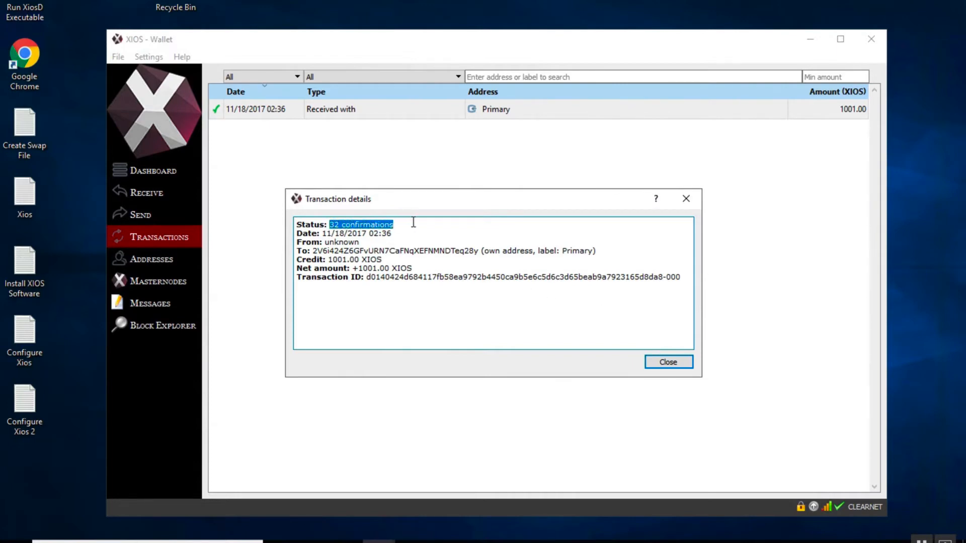
click(673, 363)
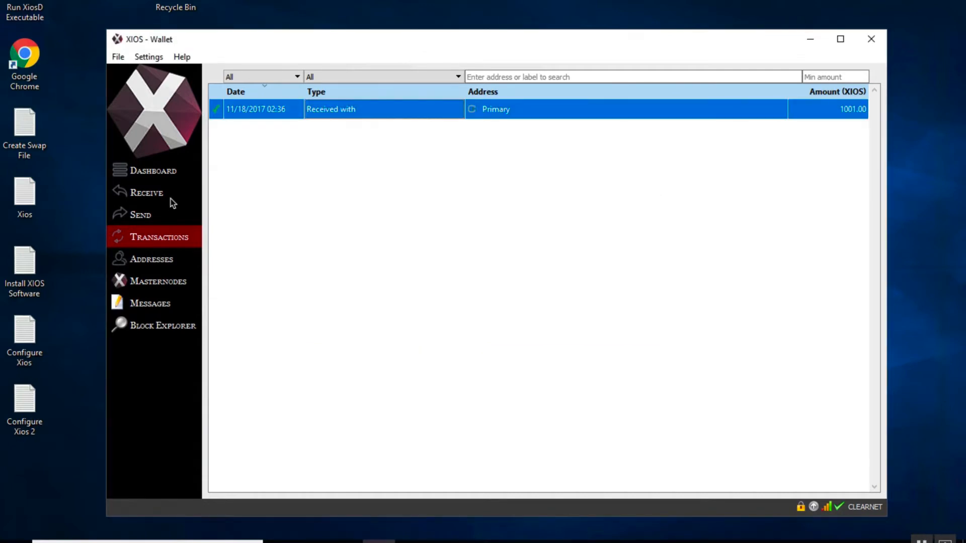
Create a new receiving address labelled Masternode01.
click(161, 173)
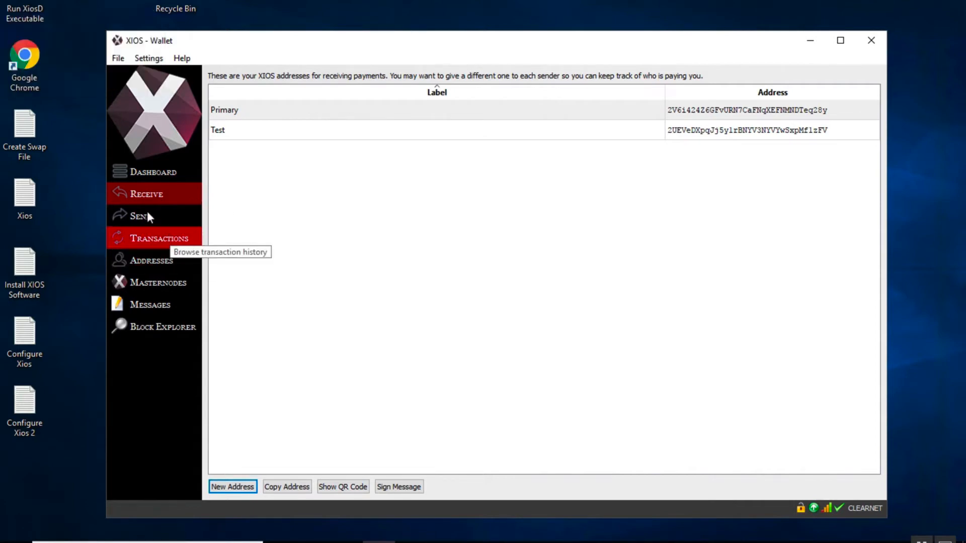
click(244, 485)
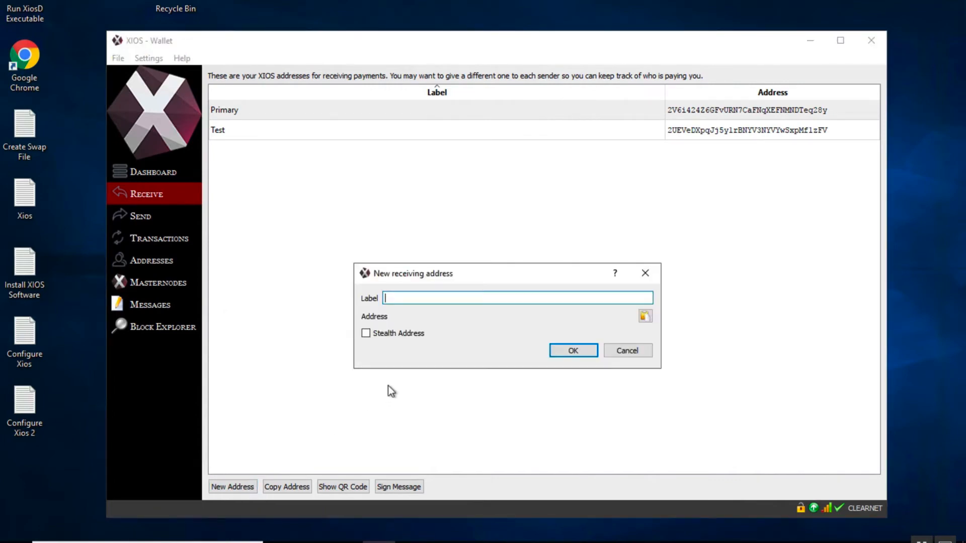
text(Masternode01)
click(571, 352)
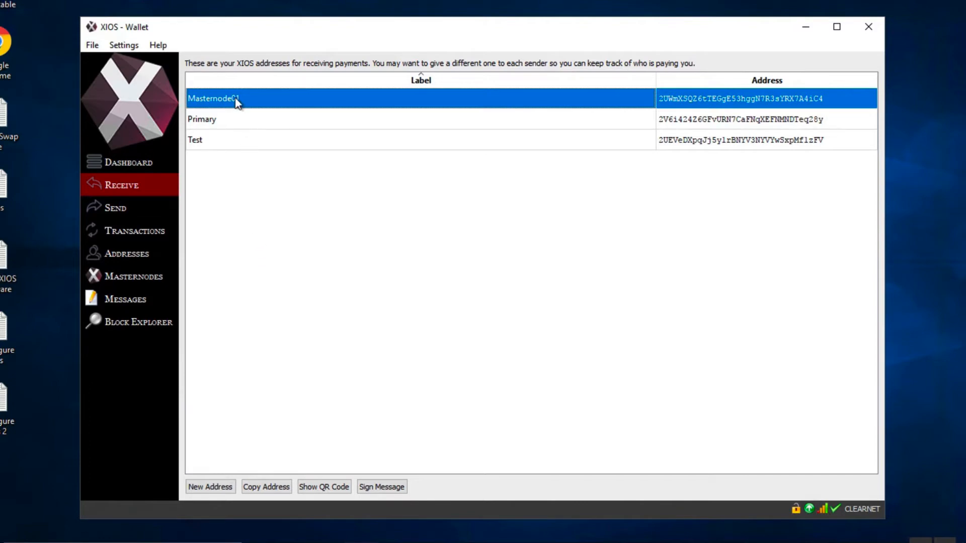
Start a send transaction and select the Primary address's coins as its inputs in Coin Control.
click(129, 210)
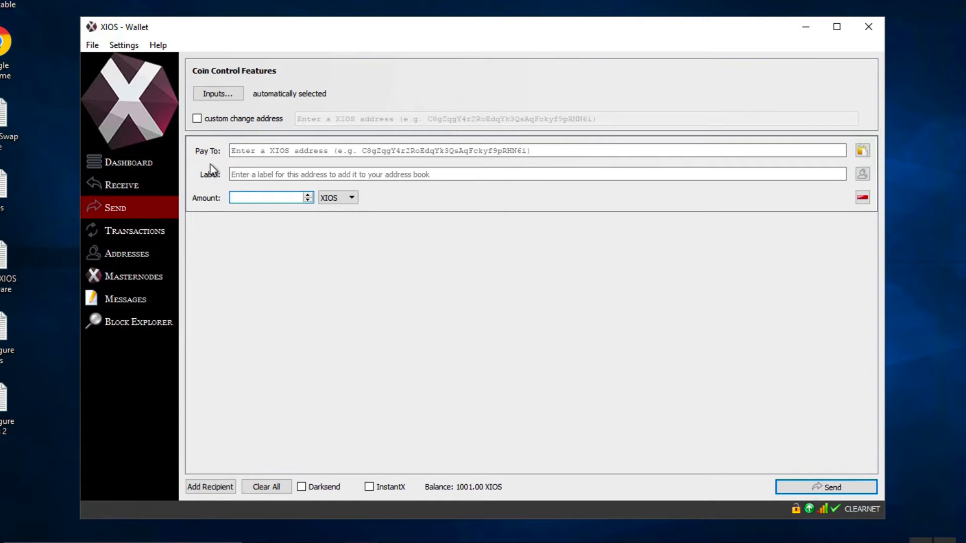
click(225, 94)
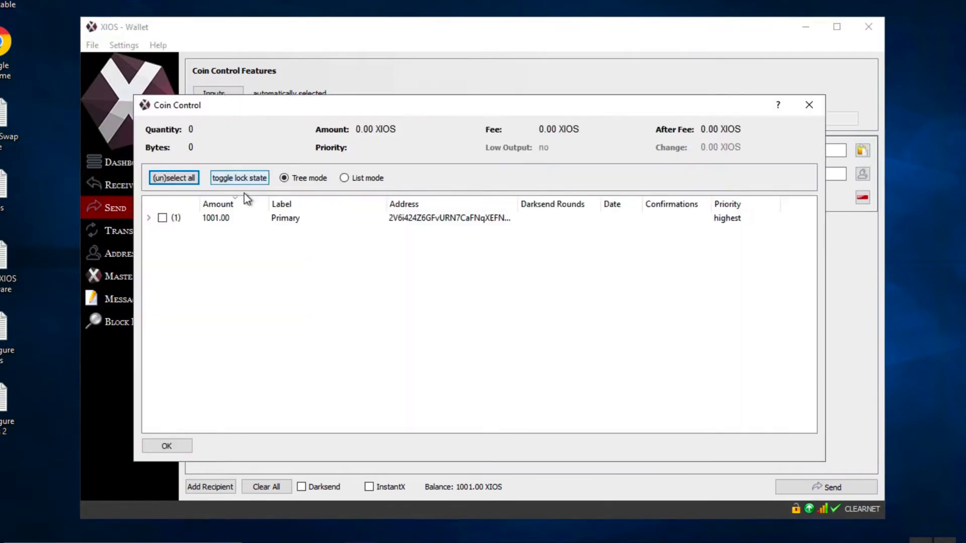
click(148, 218)
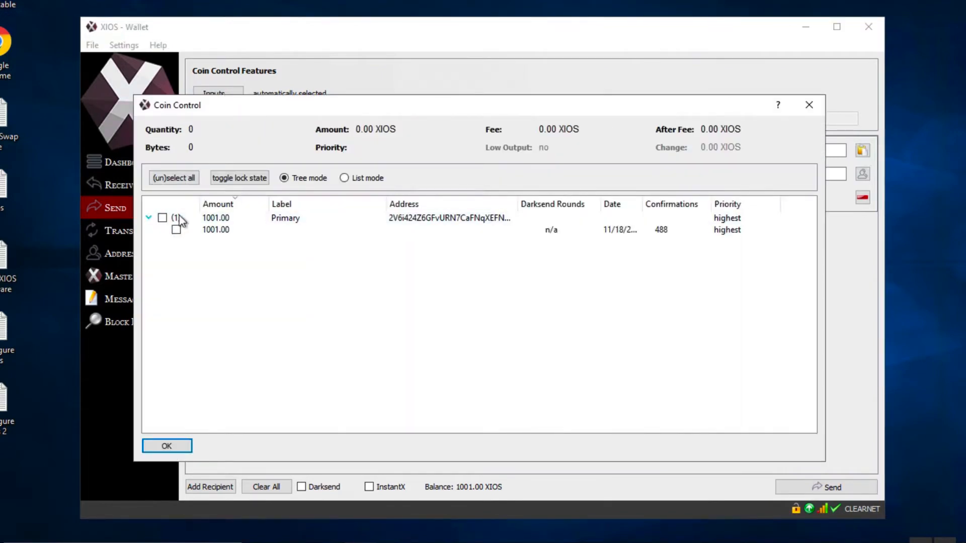
click(182, 220)
click(162, 218)
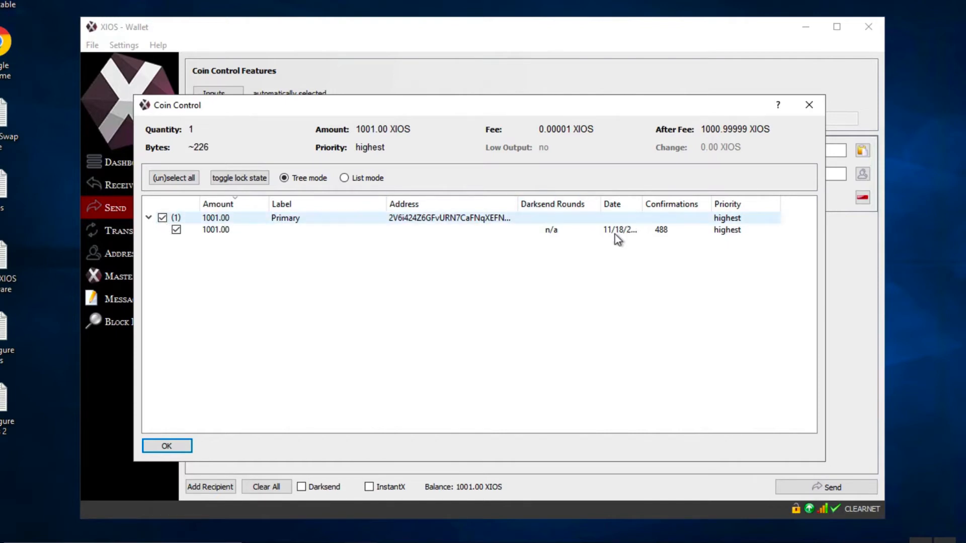
click(168, 445)
Copy the Masternode01 receiving address and paste it as the payee of the send transaction.
click(248, 193)
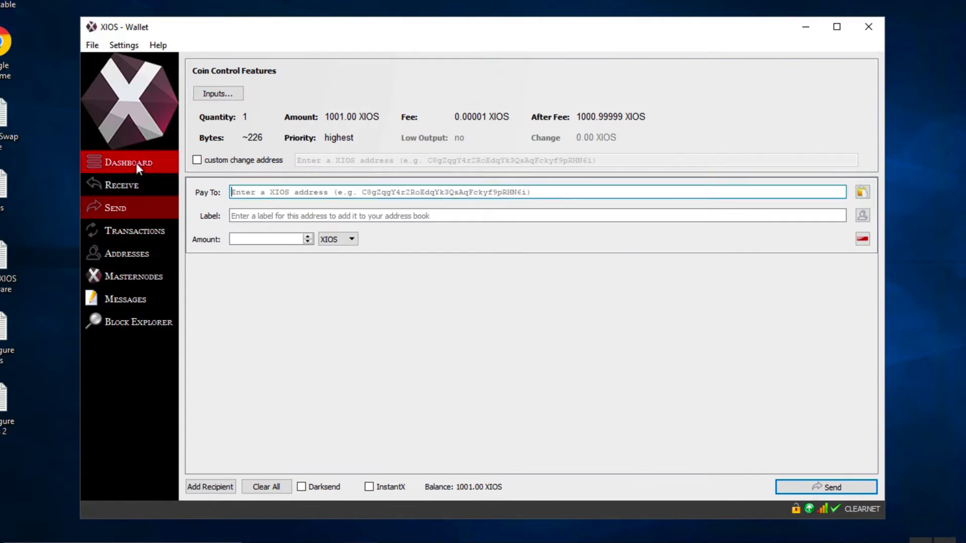
click(132, 179)
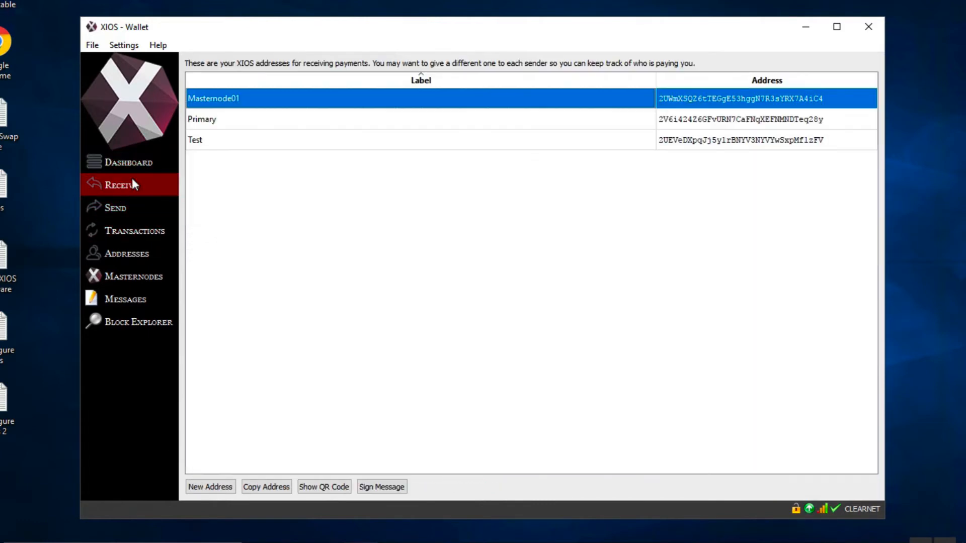
right_click(259, 100)
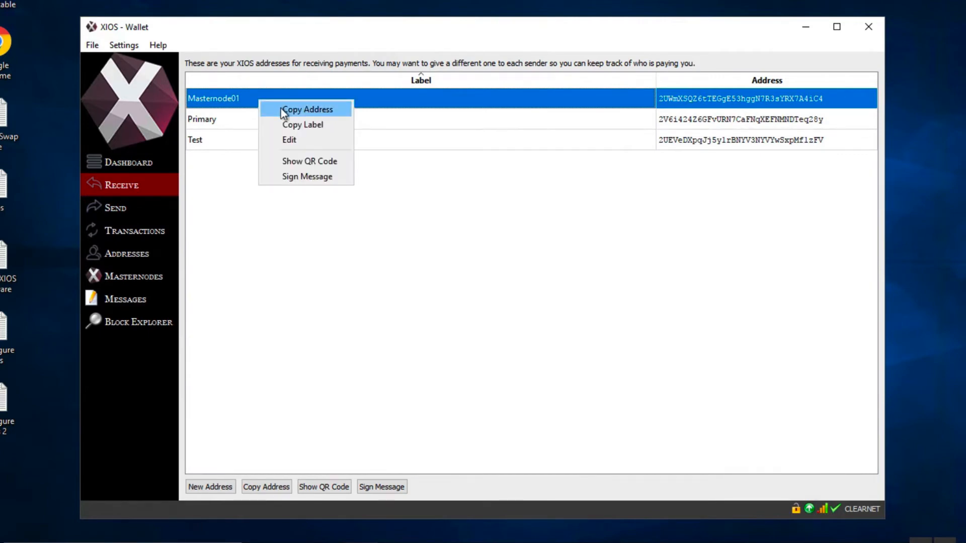
click(283, 109)
click(129, 206)
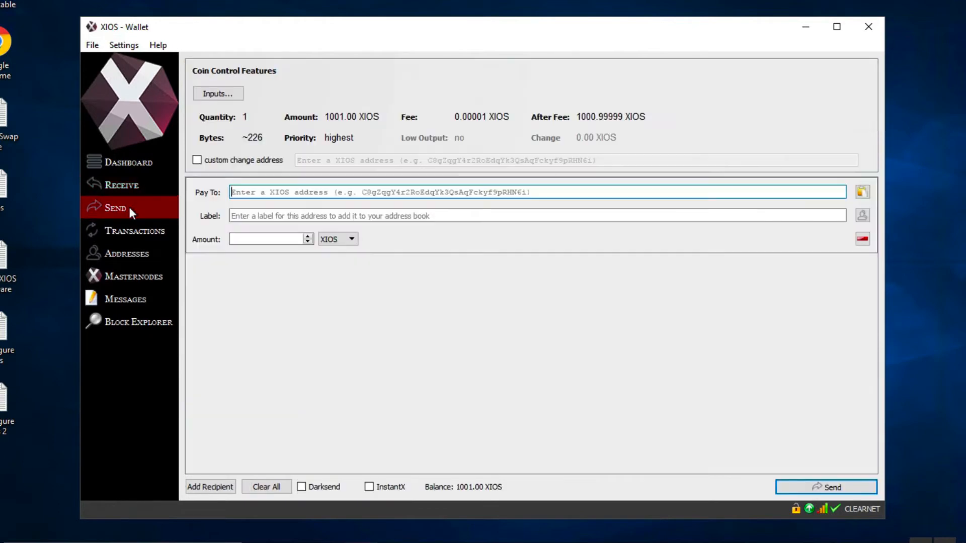
right_click(264, 188)
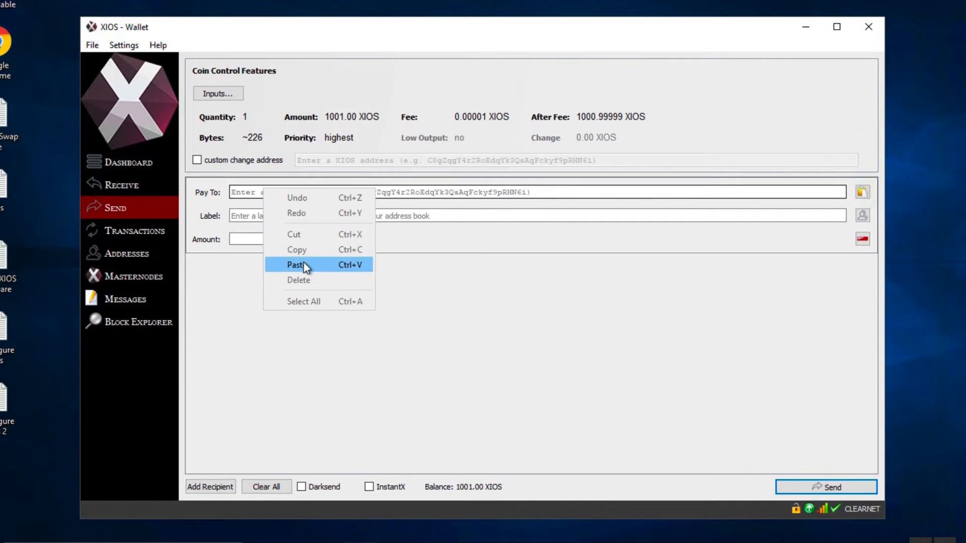
click(303, 264)
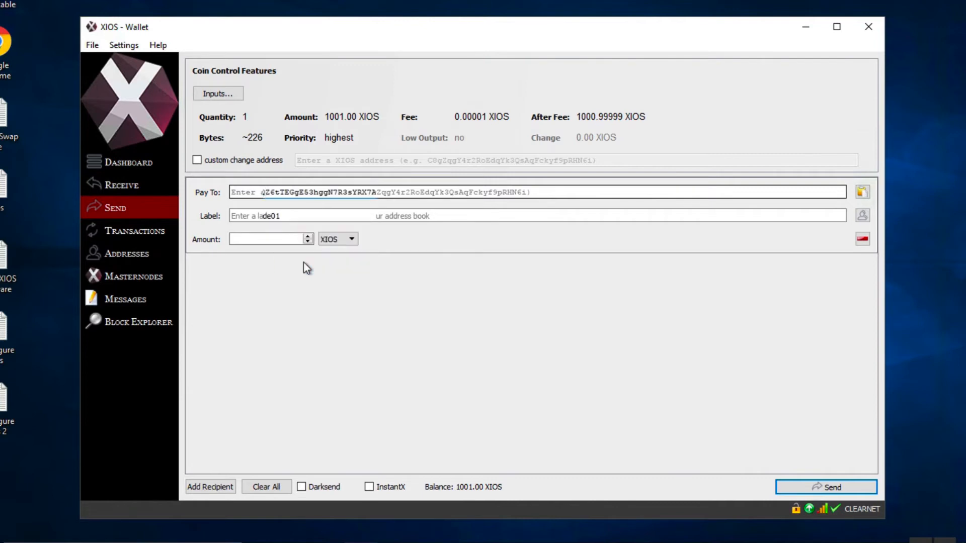
Set the payment amount to 1000 XIOS, send it to Masternode01 and confirm the transaction.
click(278, 240)
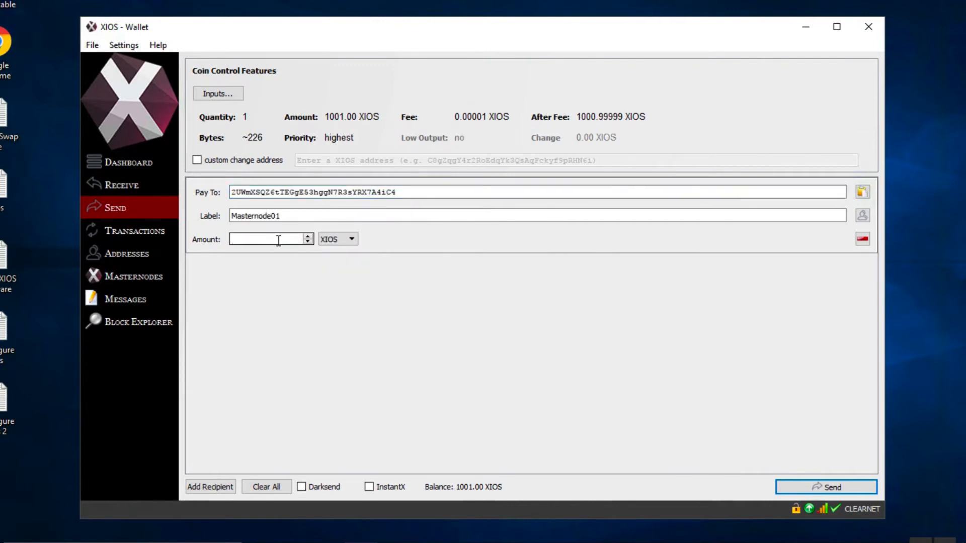
text(1)
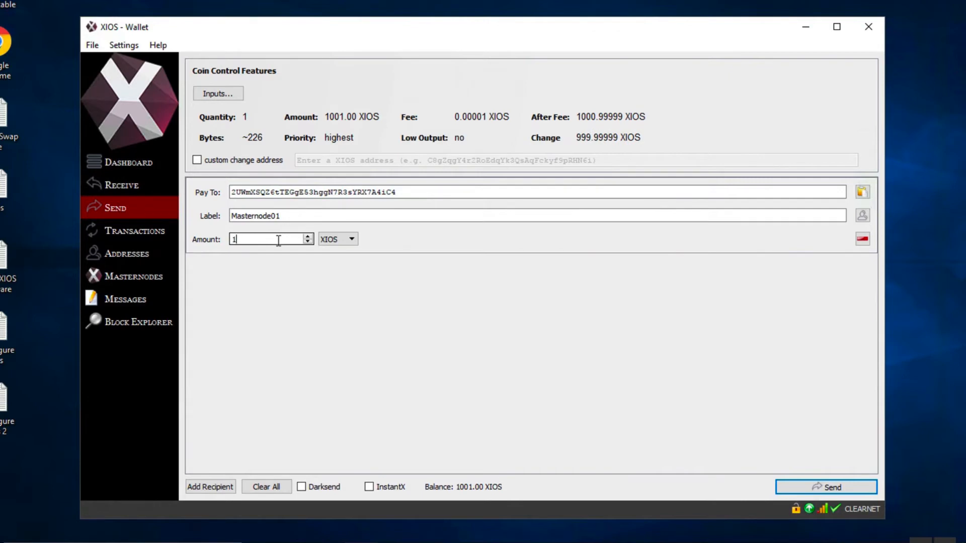
text(000)
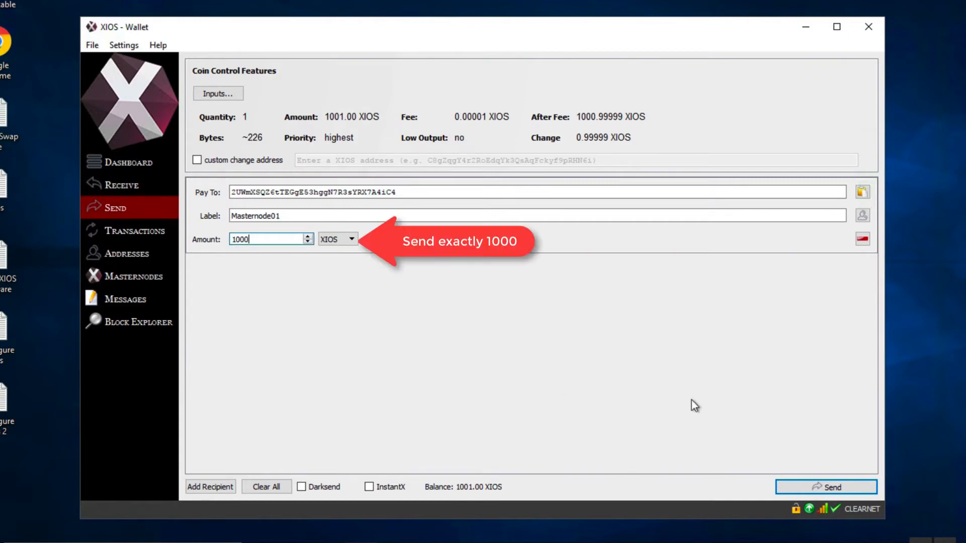
click(819, 483)
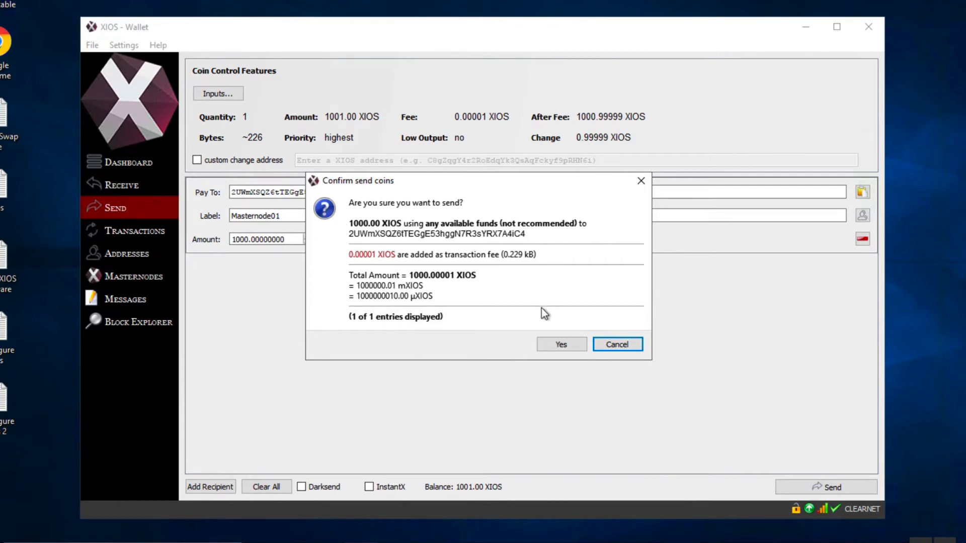
click(571, 349)
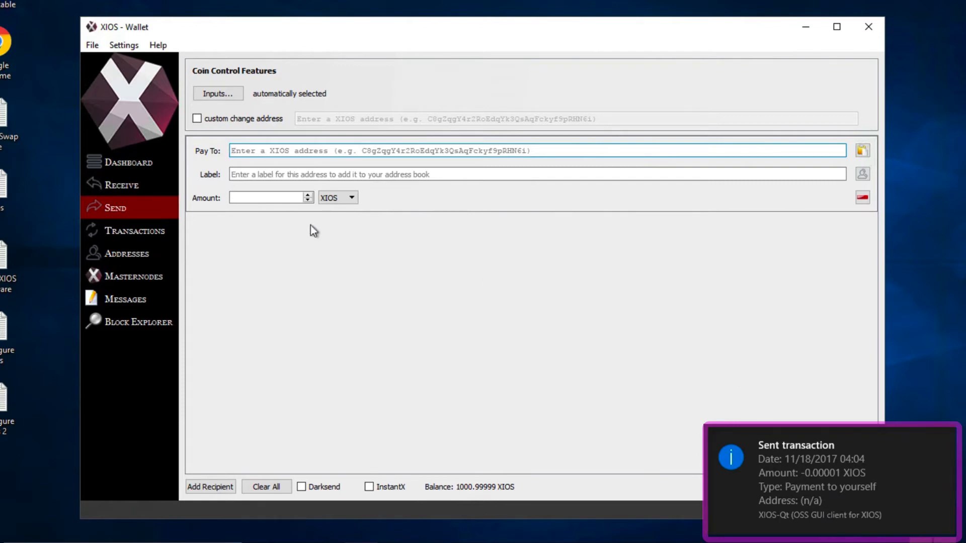
Check the new payment to yourself in the history and dashboard, and examine its confirmations in the transaction details.
click(157, 229)
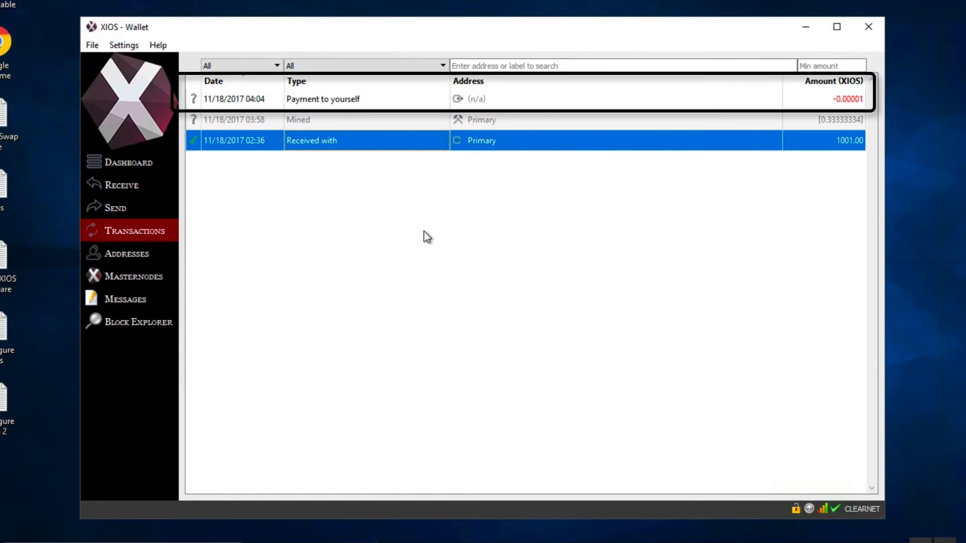
click(136, 164)
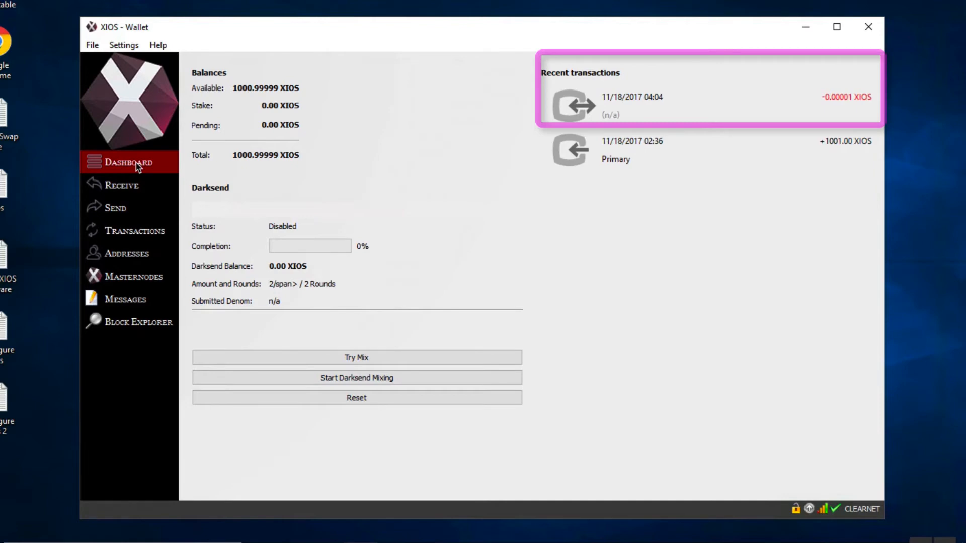
click(135, 230)
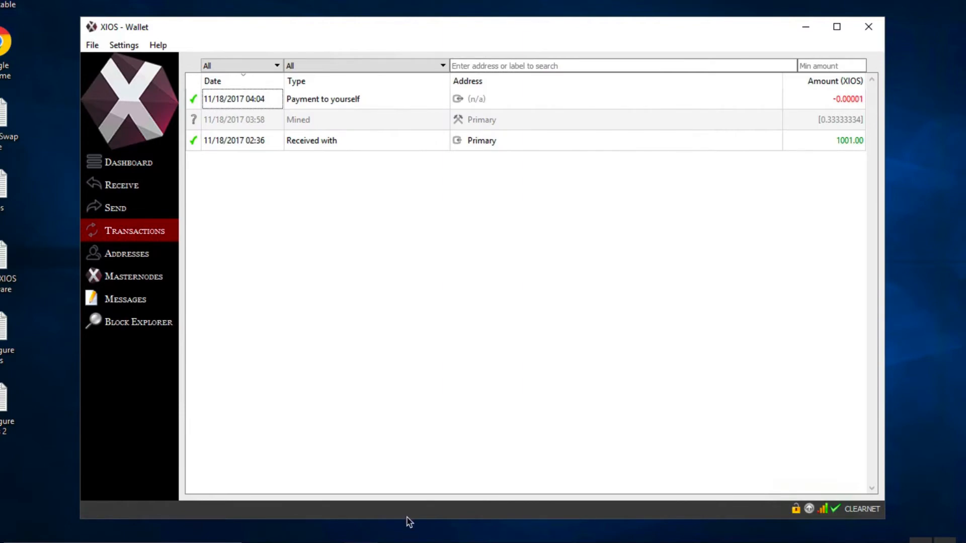
click(258, 108)
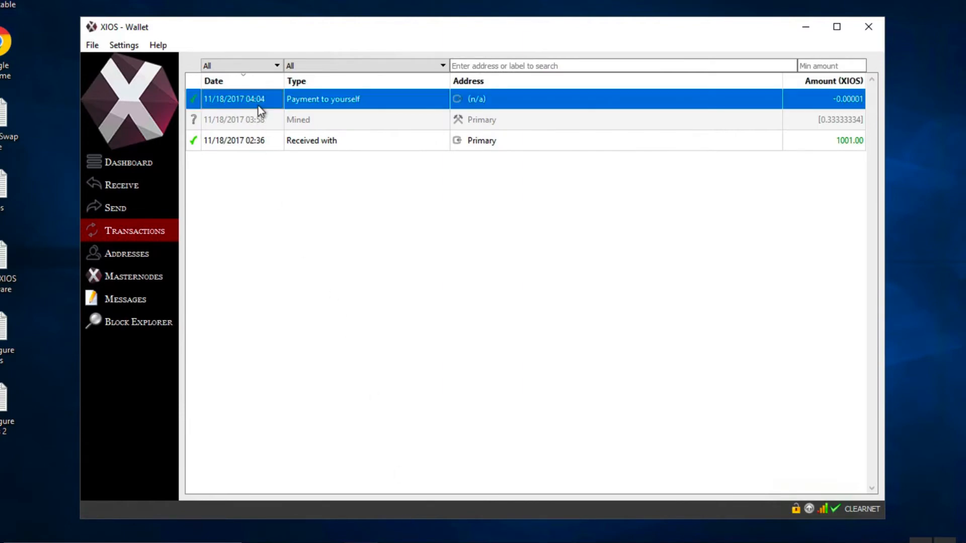
right_click(259, 105)
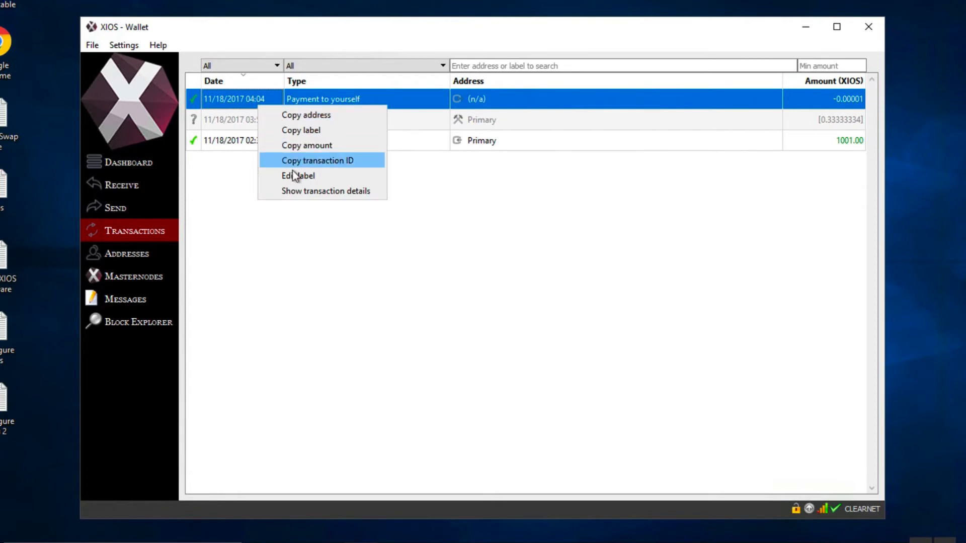
click(297, 192)
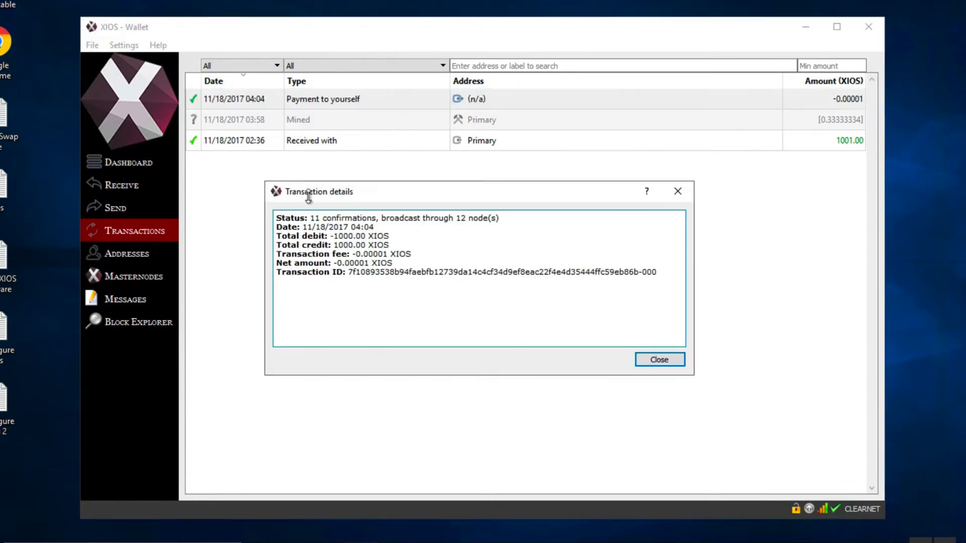
click(650, 360)
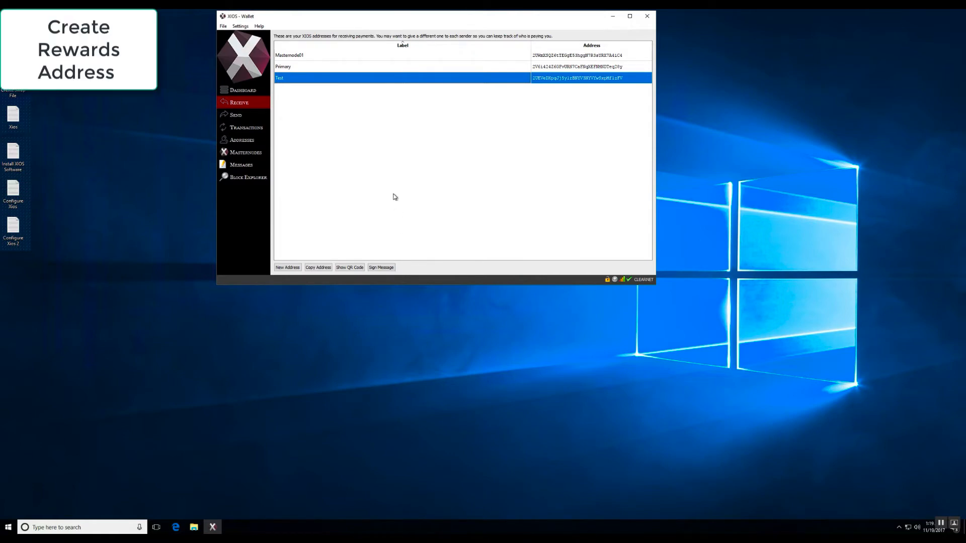
Create a new receiving address labelled Rewards.
click(288, 267)
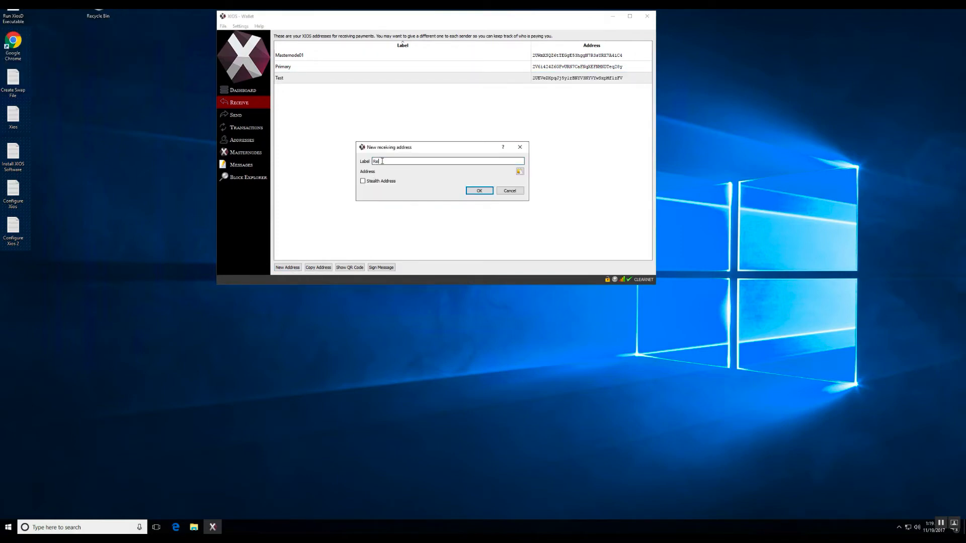
text(Rewards)
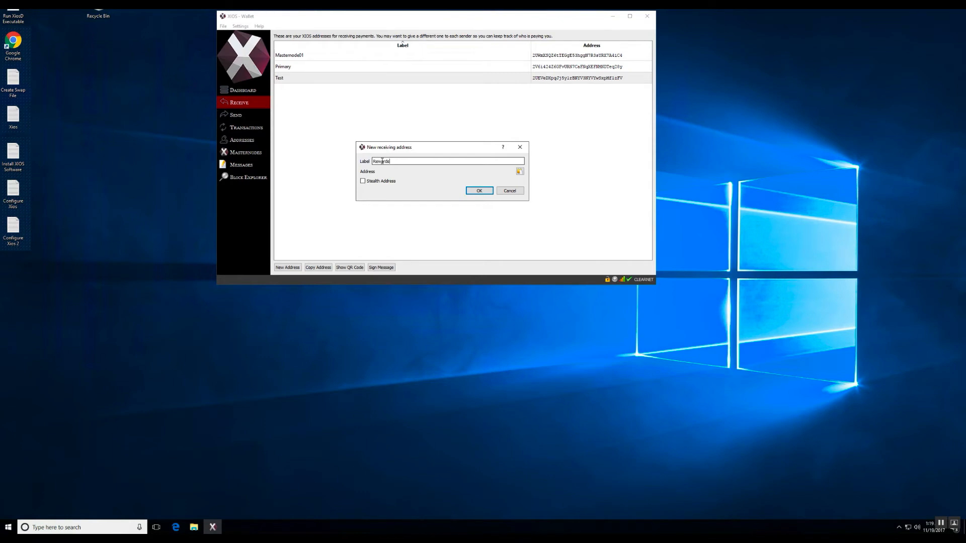
click(478, 191)
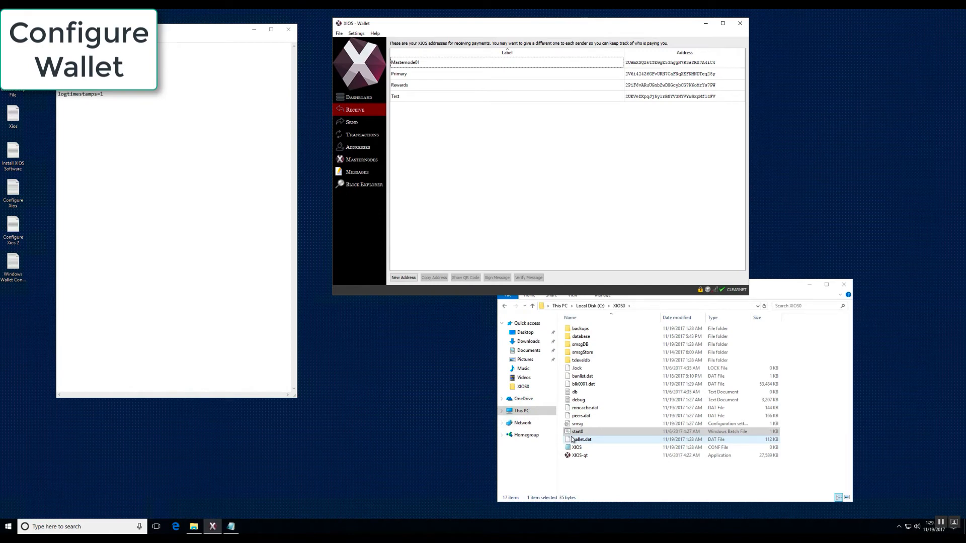
Open the XIOS configuration file from the XIOS0 folder and place it beside the Windows Wallet Configuration notes.
click(568, 311)
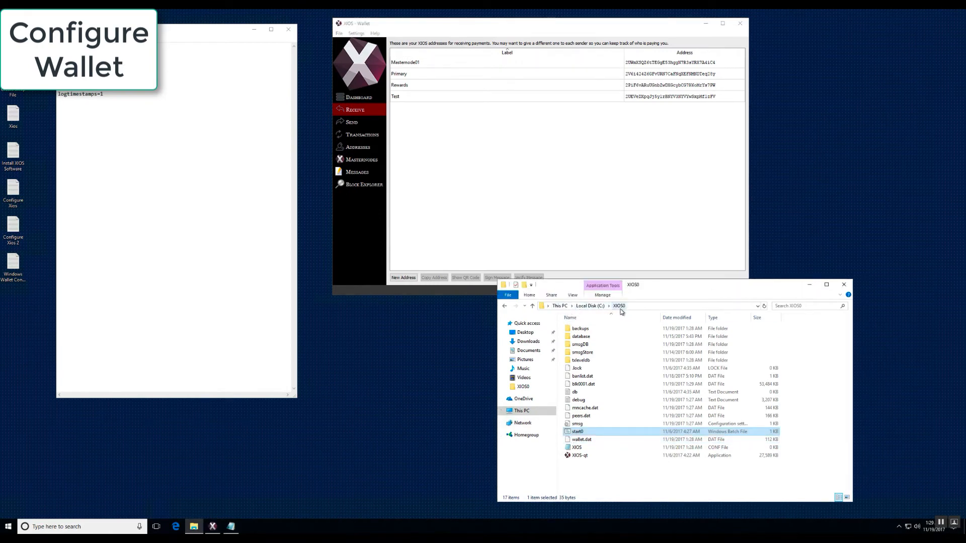
double_click(579, 449)
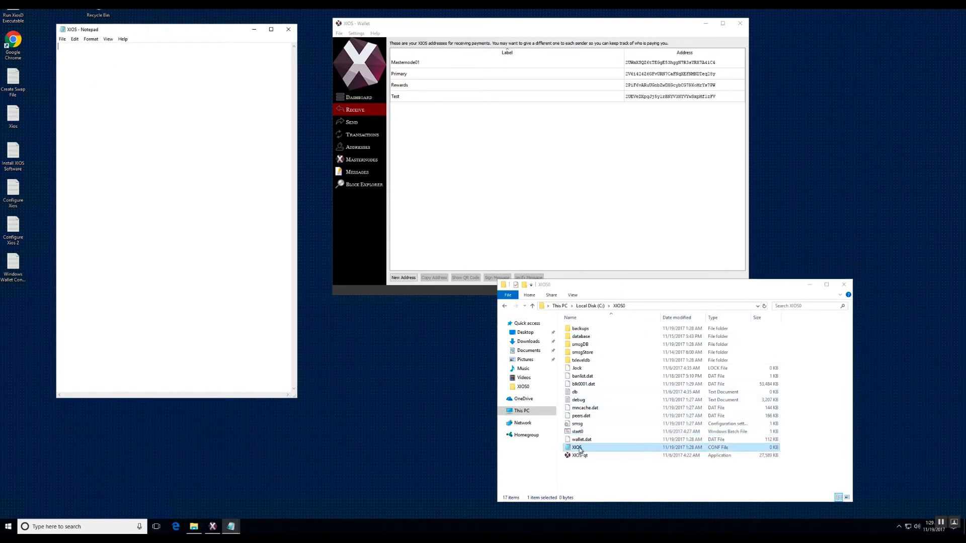
drag(202, 31, 507, 30)
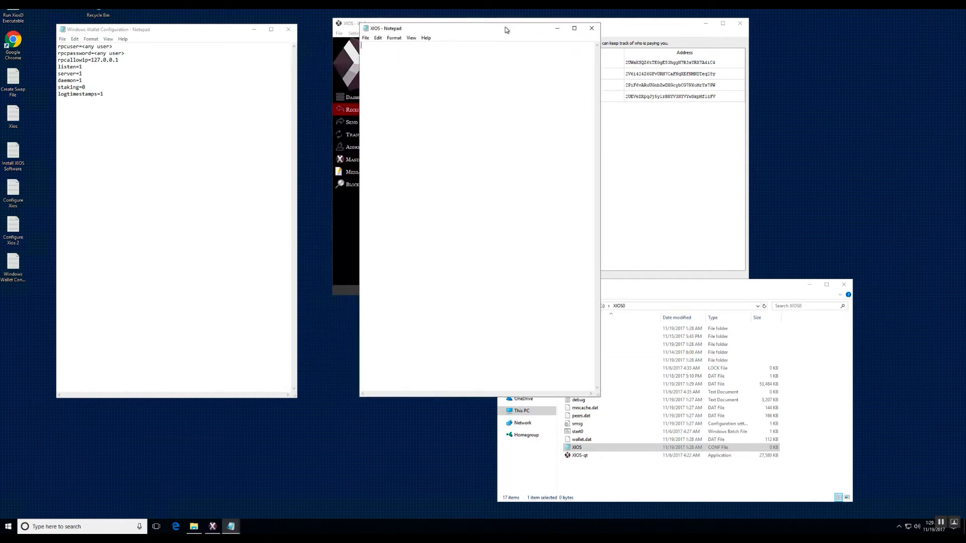
In the Windows Wallet Configuration notes, replace the placeholders by setting rpcuser to randomuser and entering the RPC password.
click(112, 47)
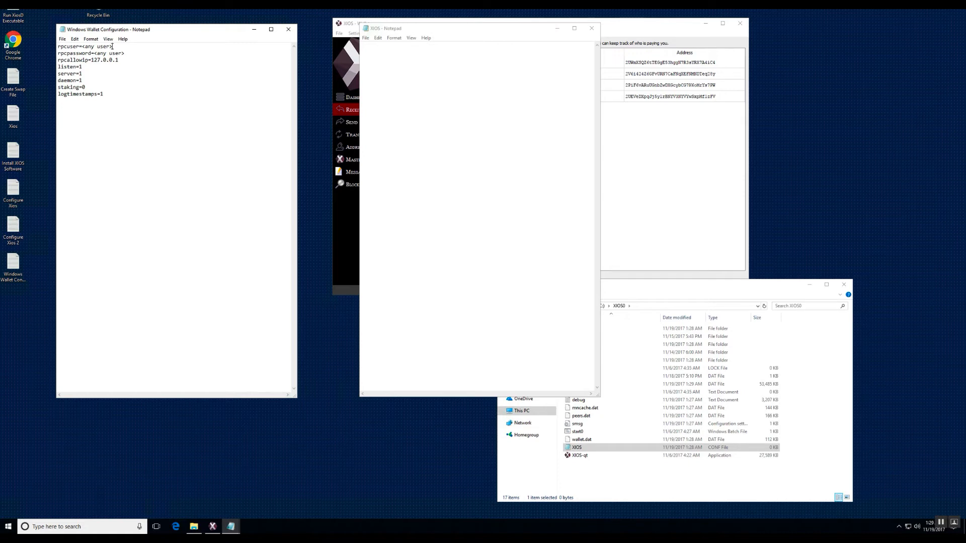
key(BackSpace)
key(BackSpace)
key(BackSpace)
key(BackSpace)
key(BackSpace)
key(BackSpace)
key(BackSpace)
key(BackSpace)
key(BackSpace)
text(randomus)
key(BackSpace)
key(BackSpace)
key(BackSpace)
key(BackSpace)
key(BackSpace)
key(BackSpace)
key(BackSpace)
key(BackSpace)
key(BackSpace)
key(BackSpace)
text(randompassword)
Copy all the wallet configuration lines, including the RPC password, into the empty XIOS configuration file.
drag(111, 95, 54, 47)
click(75, 39)
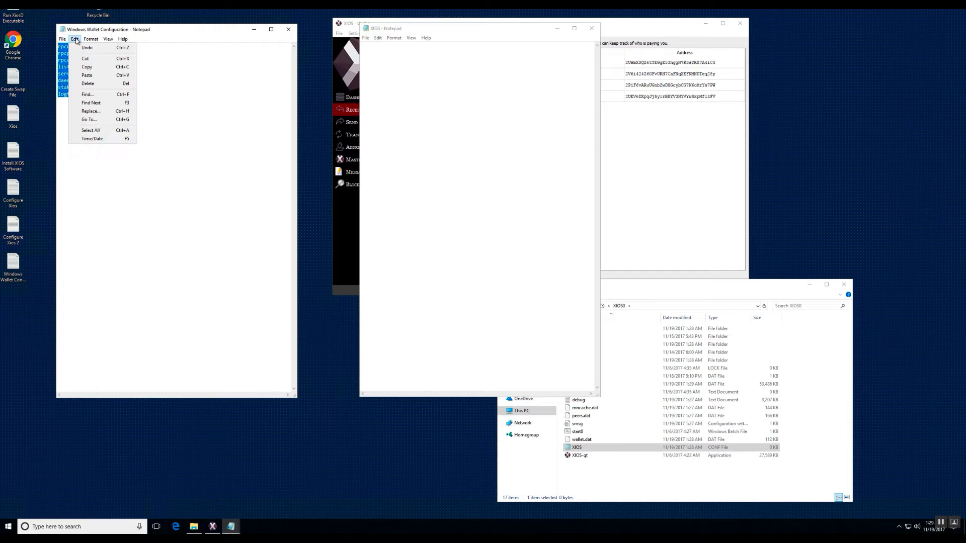
click(87, 67)
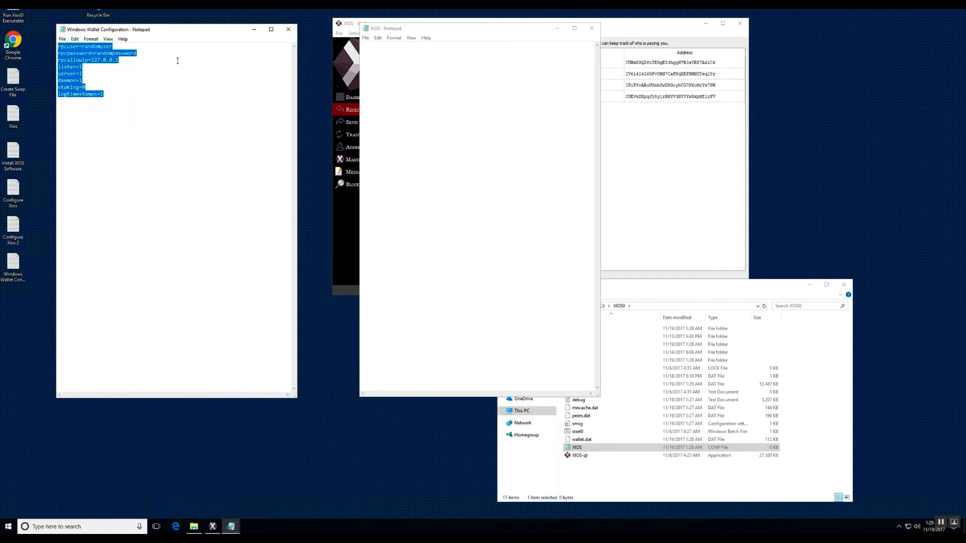
click(377, 38)
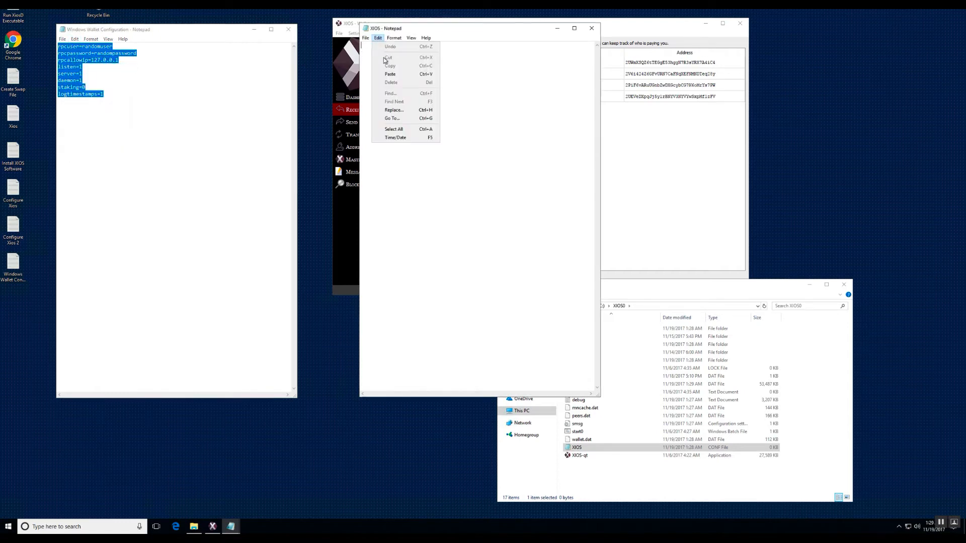
click(390, 74)
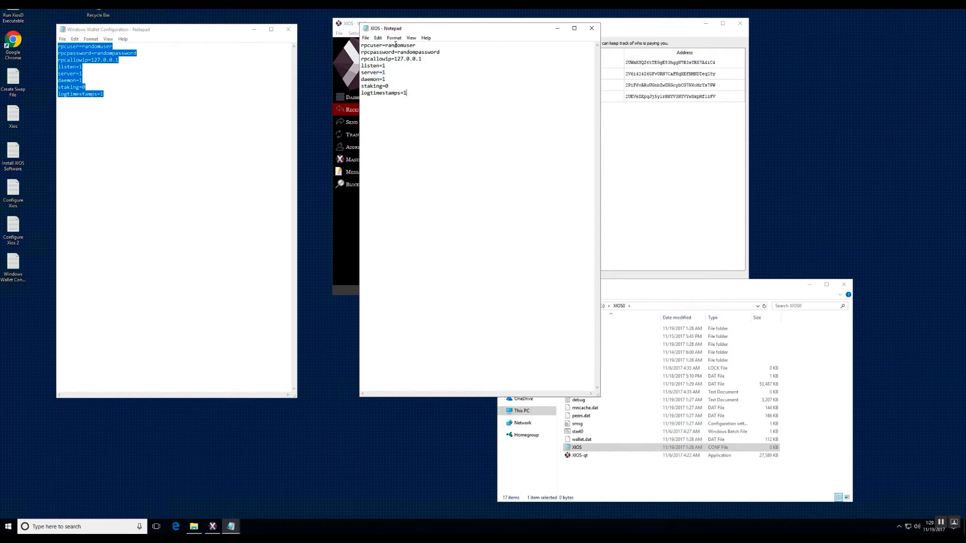
Save the XIOS configuration file and close it.
click(365, 38)
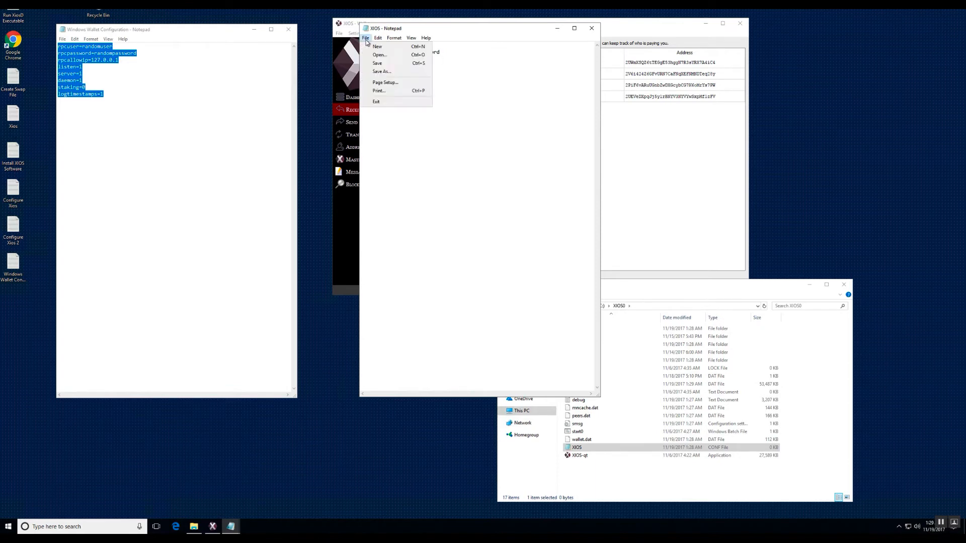
click(375, 64)
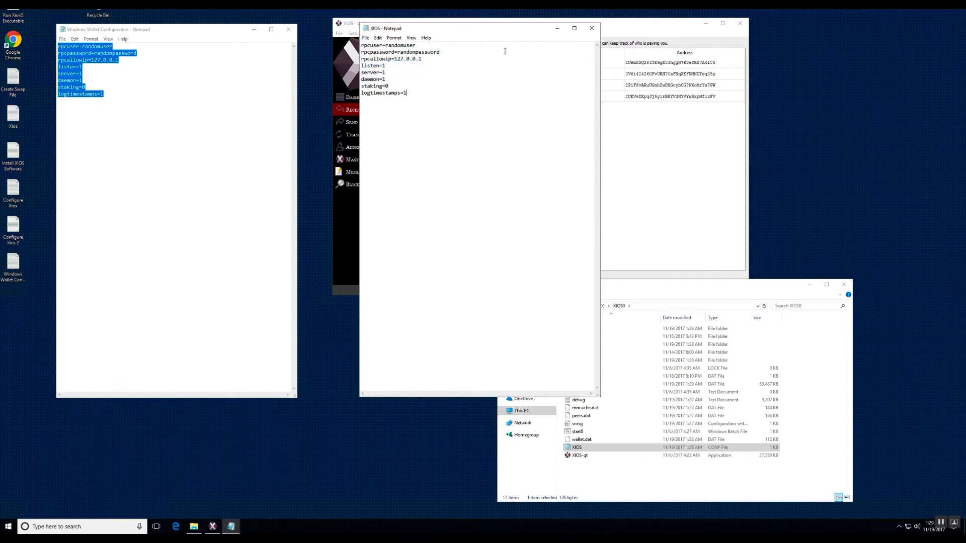
click(592, 28)
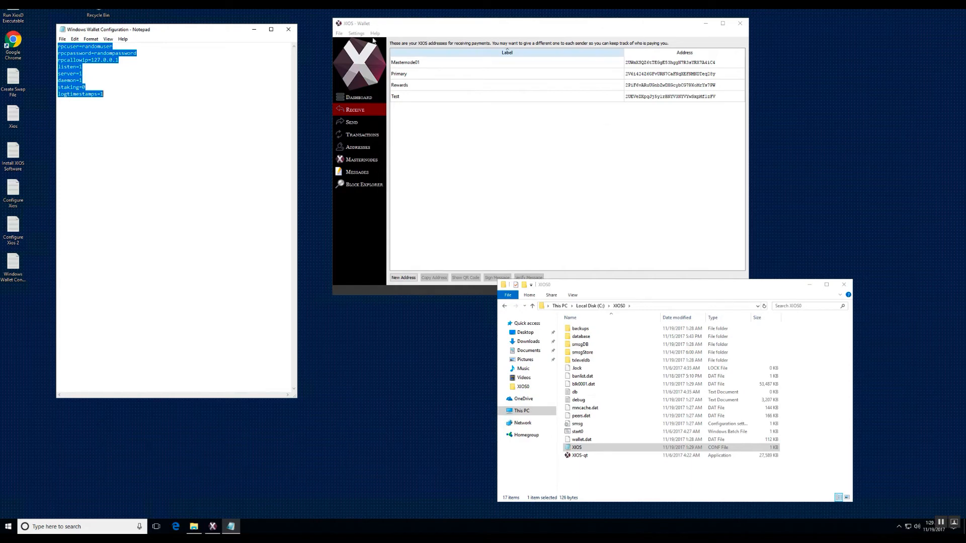
Exit the XIOS wallet and restart it with the start0 batch file in the XIOS0 folder.
click(339, 33)
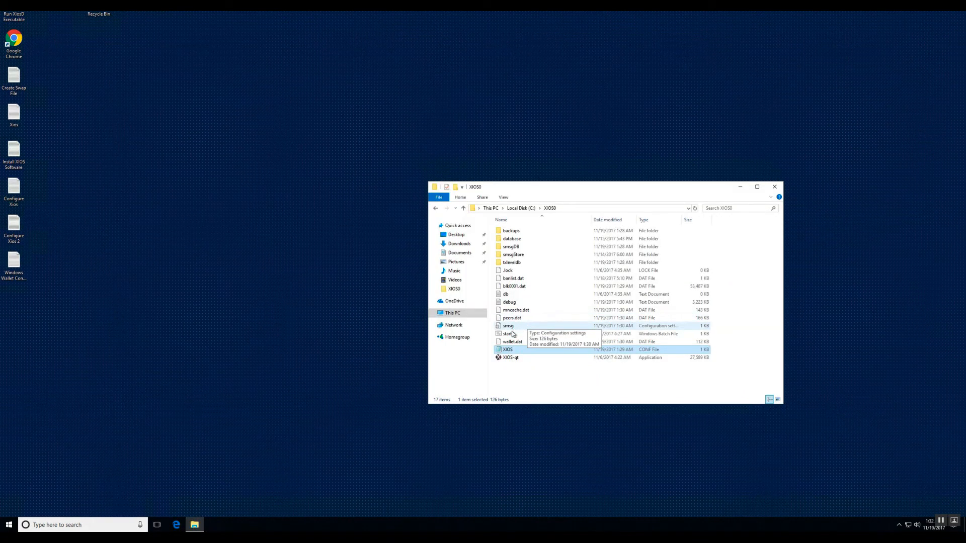
click(512, 335)
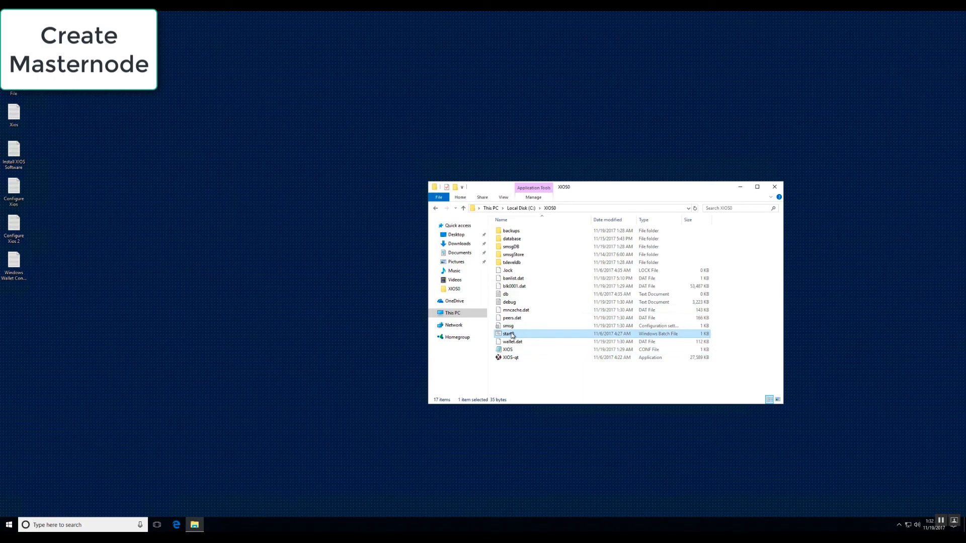
double_click(512, 335)
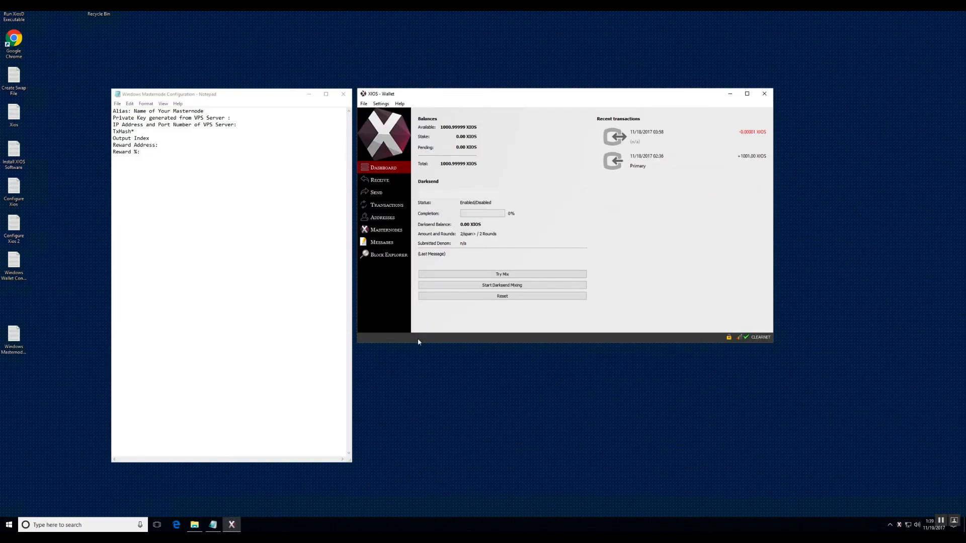
Examine the fields required for creating a new masternode under My Master Nodes, then cancel the form.
click(392, 232)
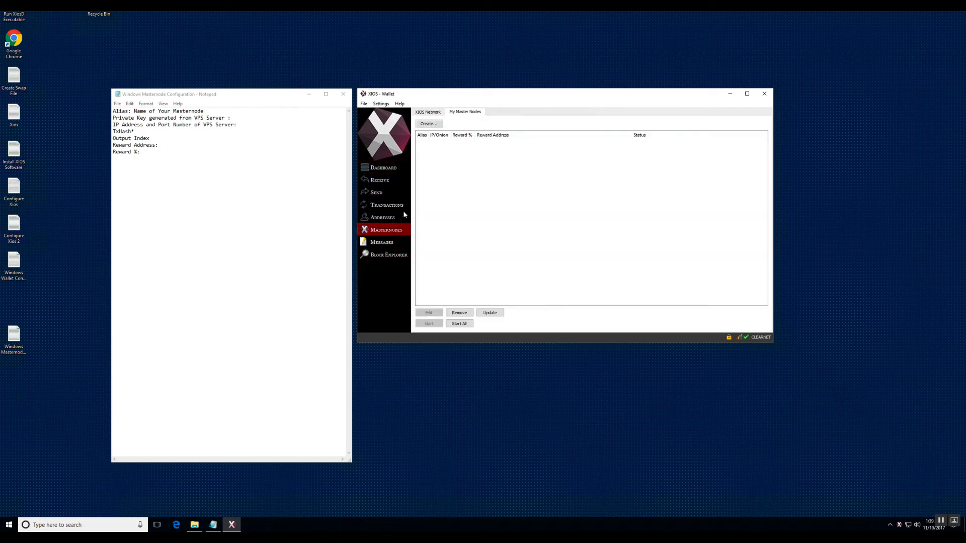
click(430, 124)
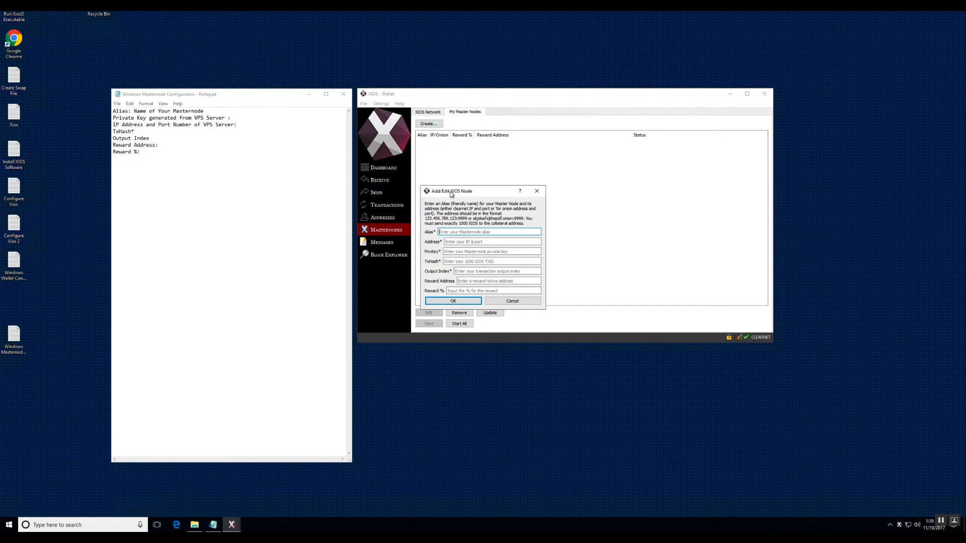
drag(451, 194, 452, 166)
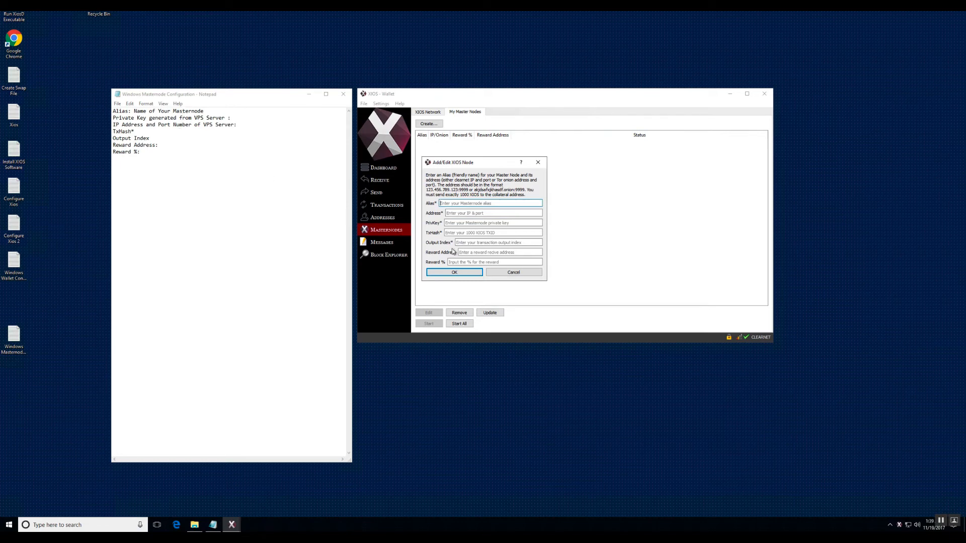
click(501, 274)
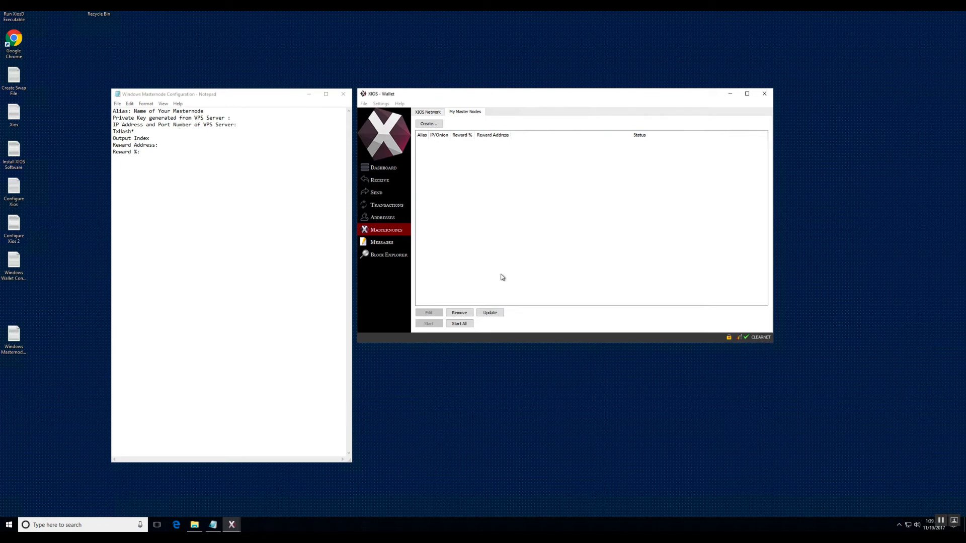
Record MN01 as the masternode alias in the Windows Masternode Configuration notes.
click(210, 109)
text(:)
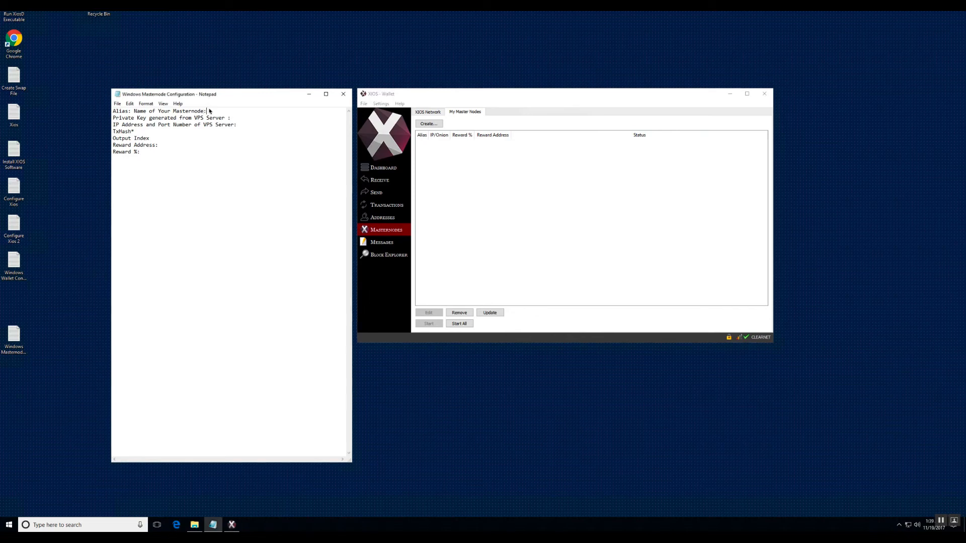
text( MN))
text(!)
key(BackSpace)
key(BackSpace)
text(01)
Open the Configure Xios 2 notes and copy the masternode private key into the private key line of the masternode configuration notes.
double_click(10, 230)
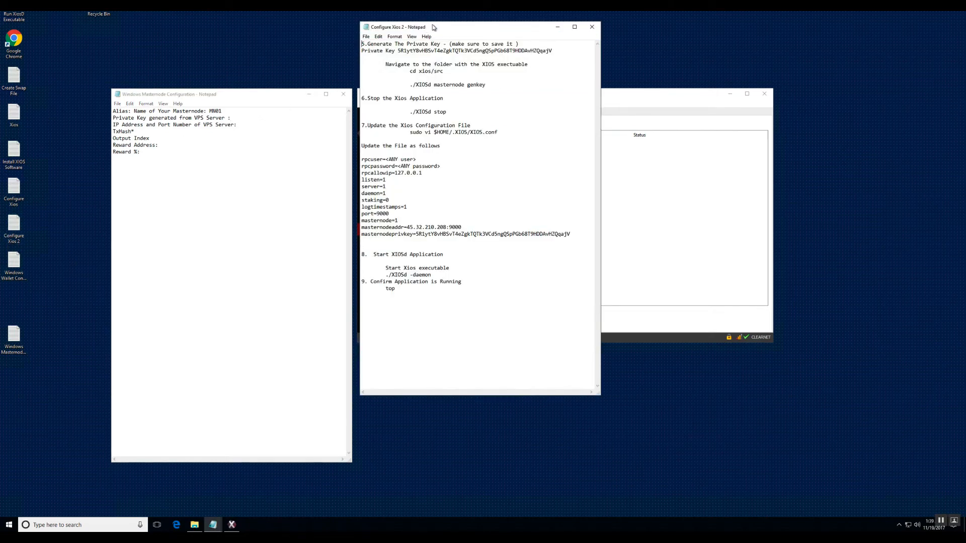
drag(433, 26, 426, 93)
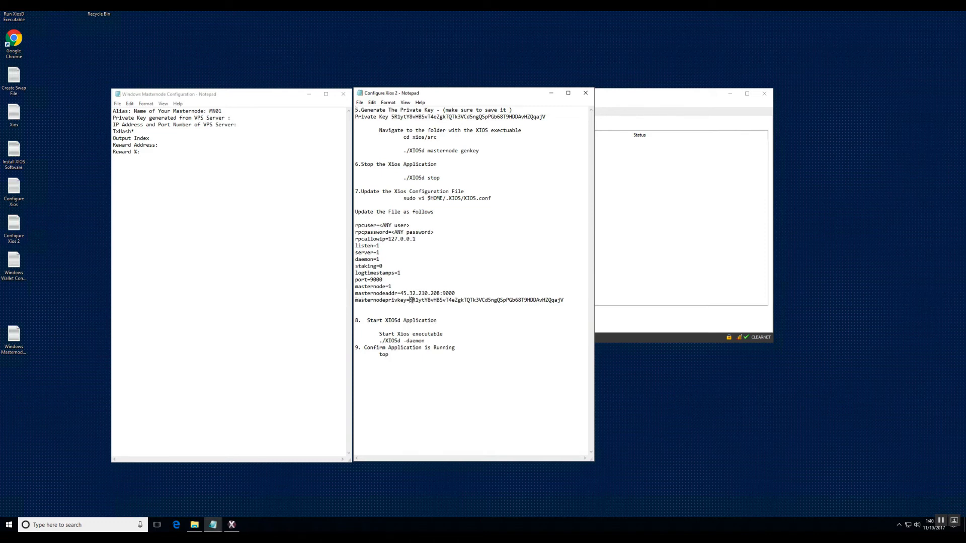
drag(411, 300, 565, 301)
right_click(366, 106)
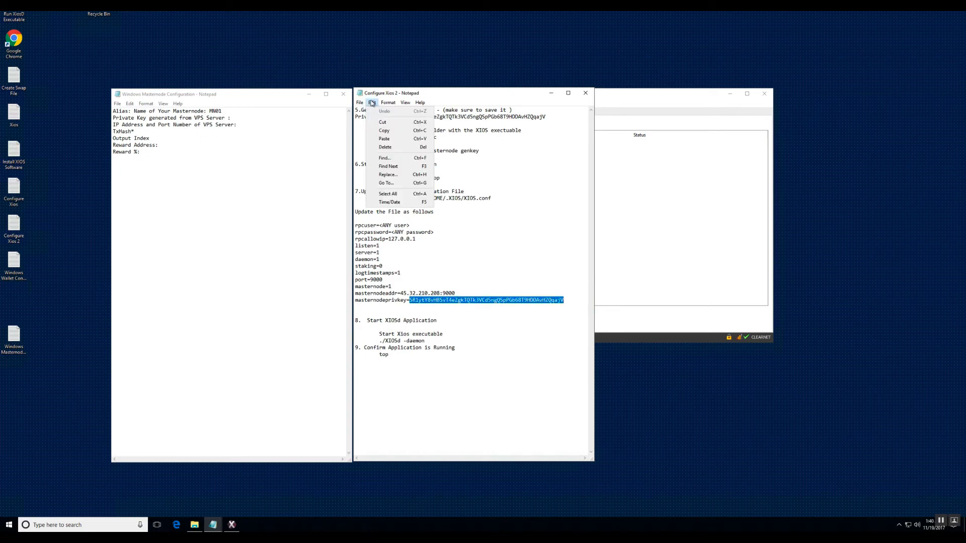
click(378, 129)
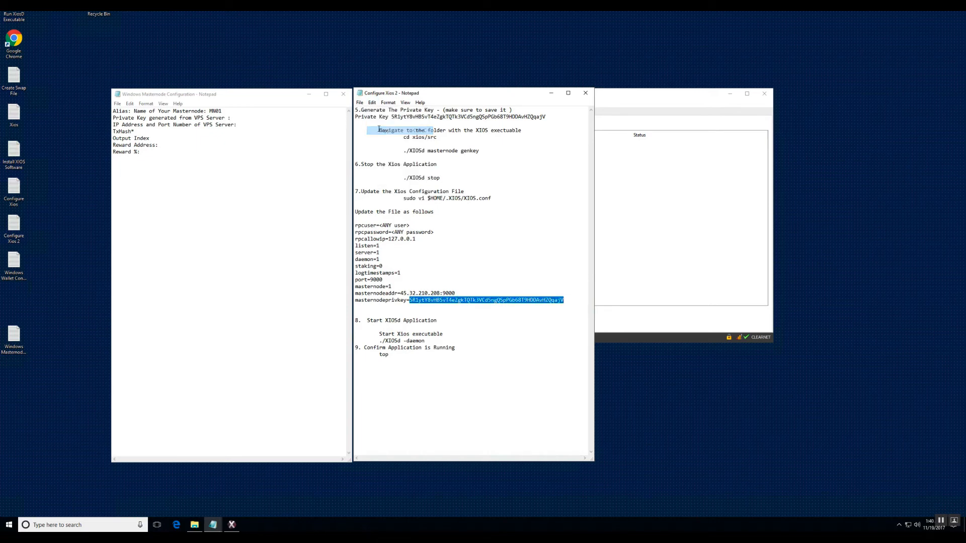
click(235, 118)
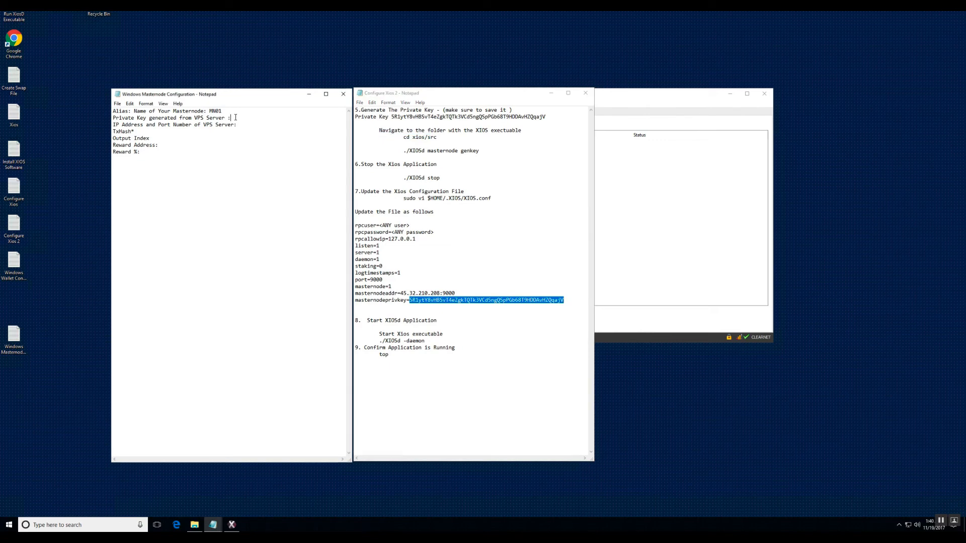
right_click(236, 117)
click(250, 149)
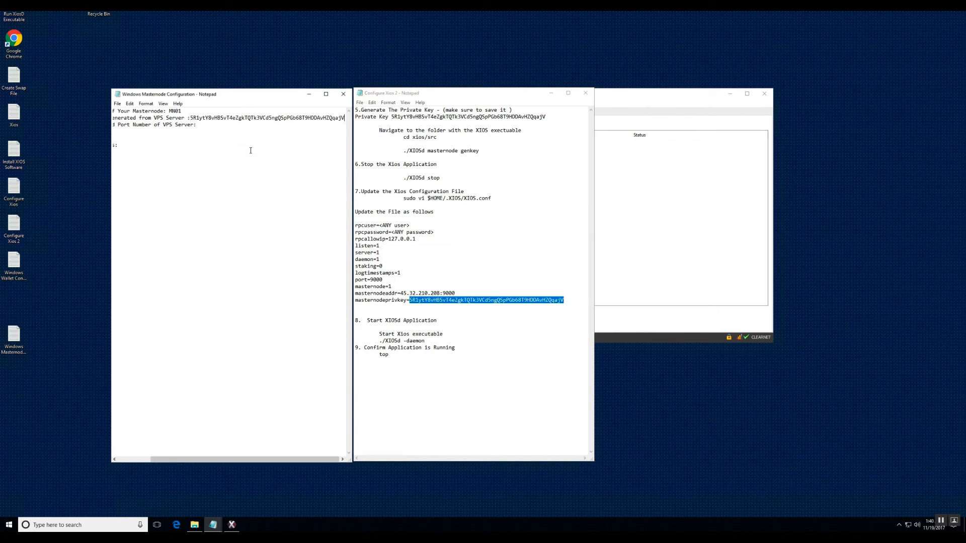
key(Home)
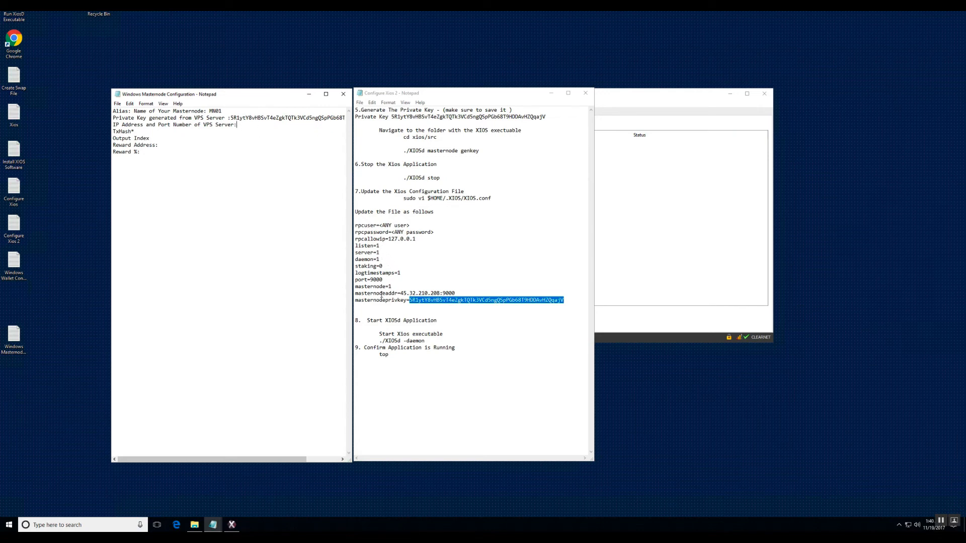
Copy the masternode address 45.32.210.208:9000 from the Configure Xios 2 notes into the VPS IP address and port line.
click(401, 293)
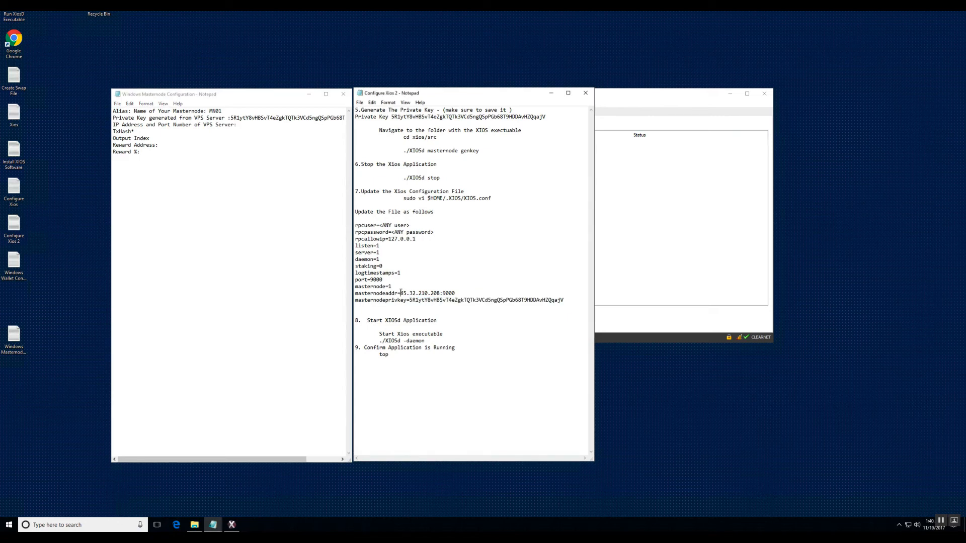
drag(401, 293, 456, 292)
click(372, 102)
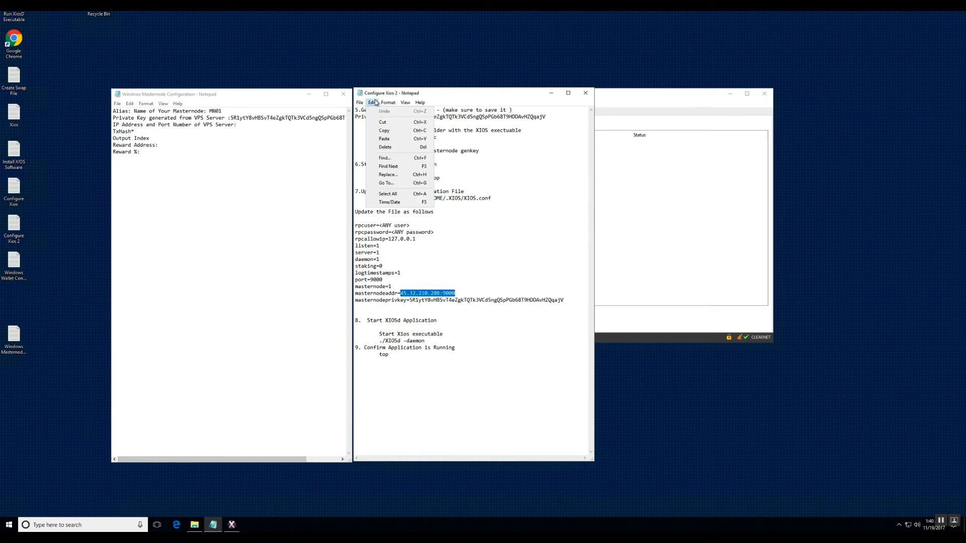
click(384, 131)
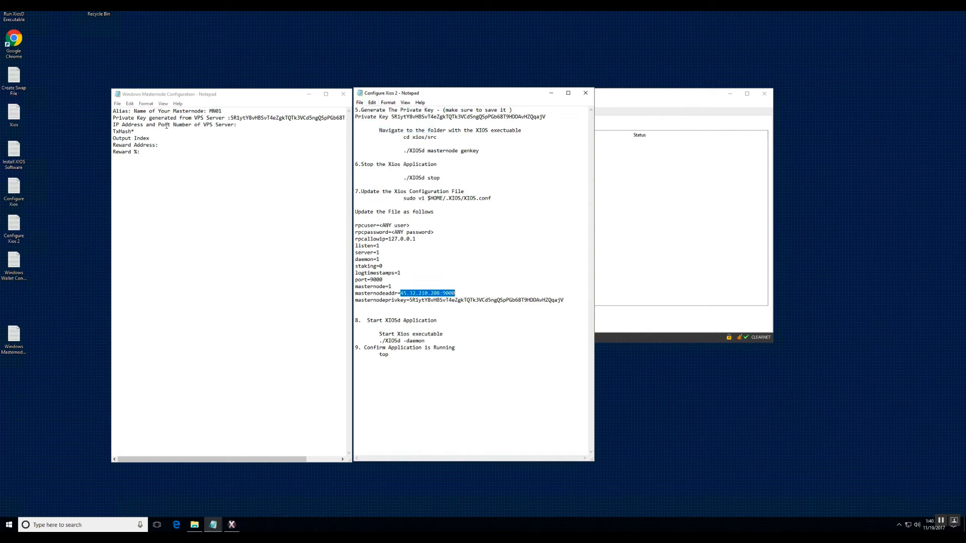
click(237, 125)
right_click(239, 125)
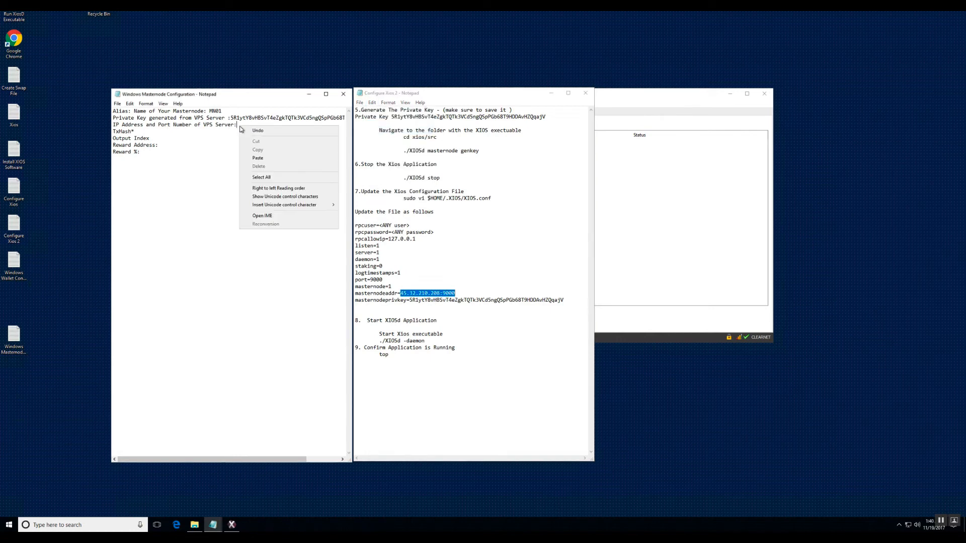
click(256, 159)
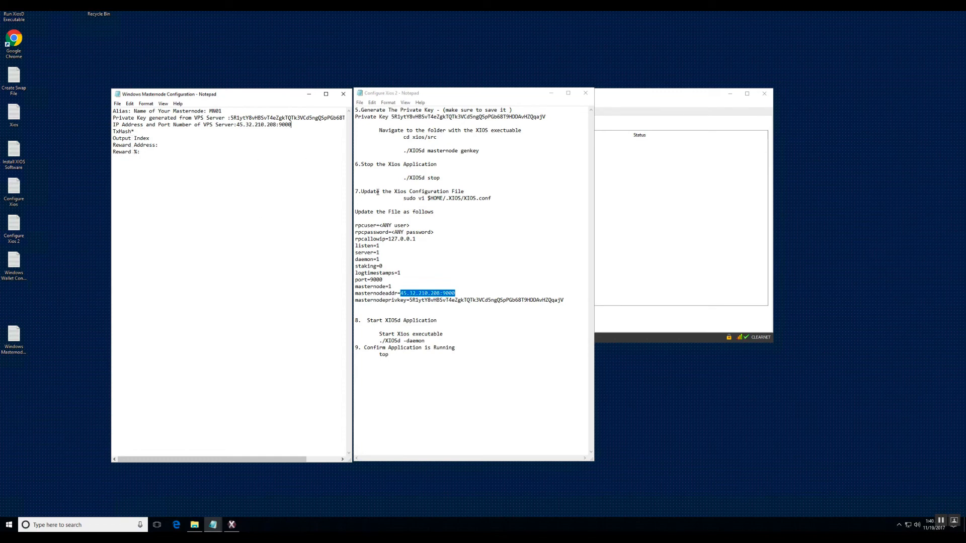
Close the Configure Xios 2 notes and run masternode outputs in the wallet's debug console.
click(586, 94)
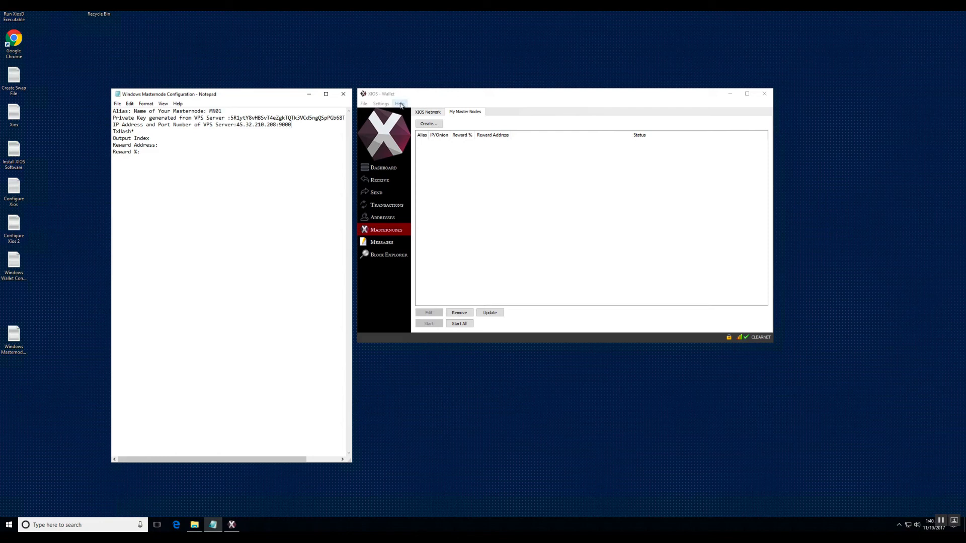
click(399, 103)
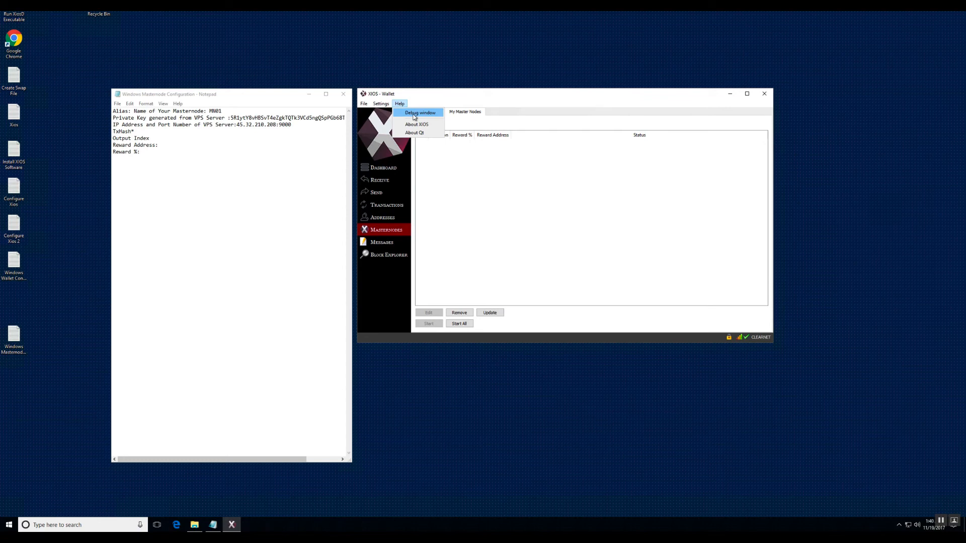
click(415, 116)
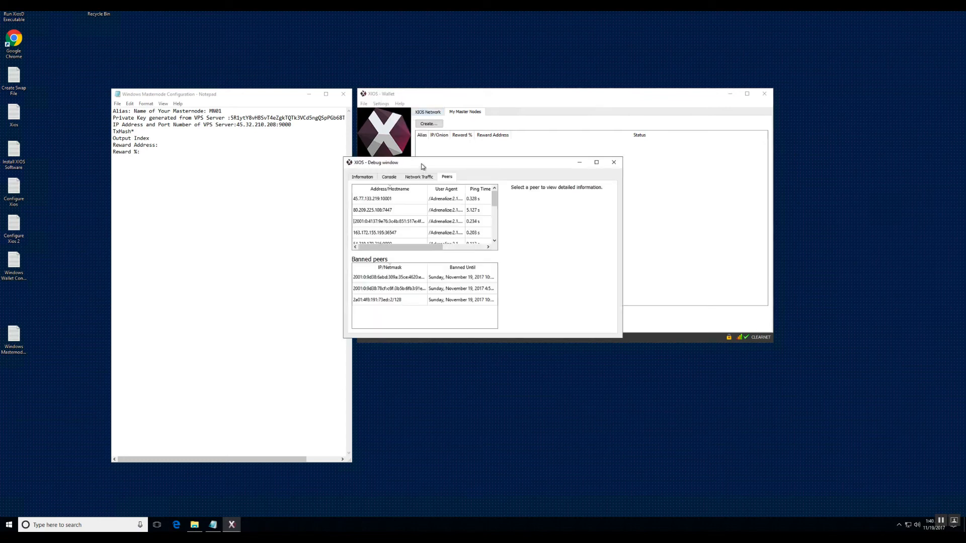
drag(421, 166, 493, 136)
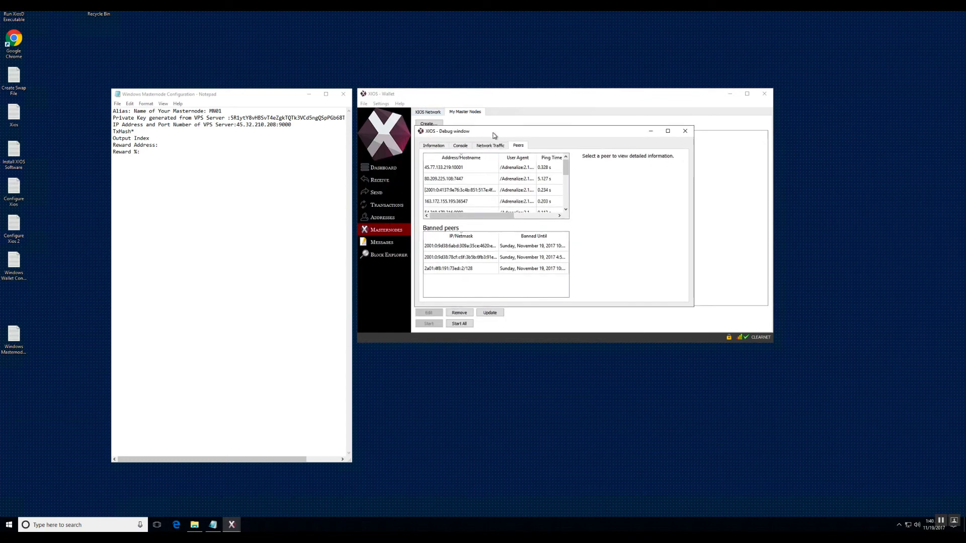
click(461, 145)
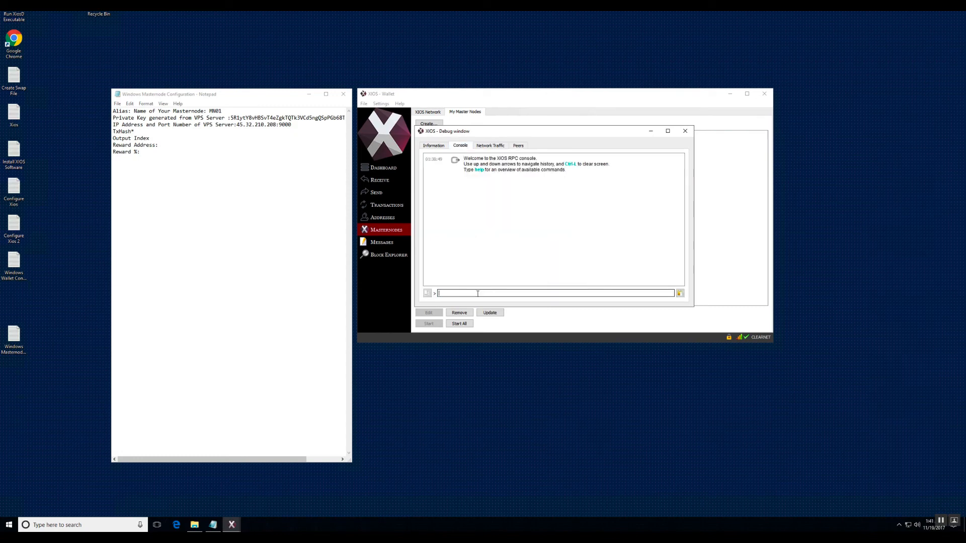
text(masternode outputs)
key(Return)
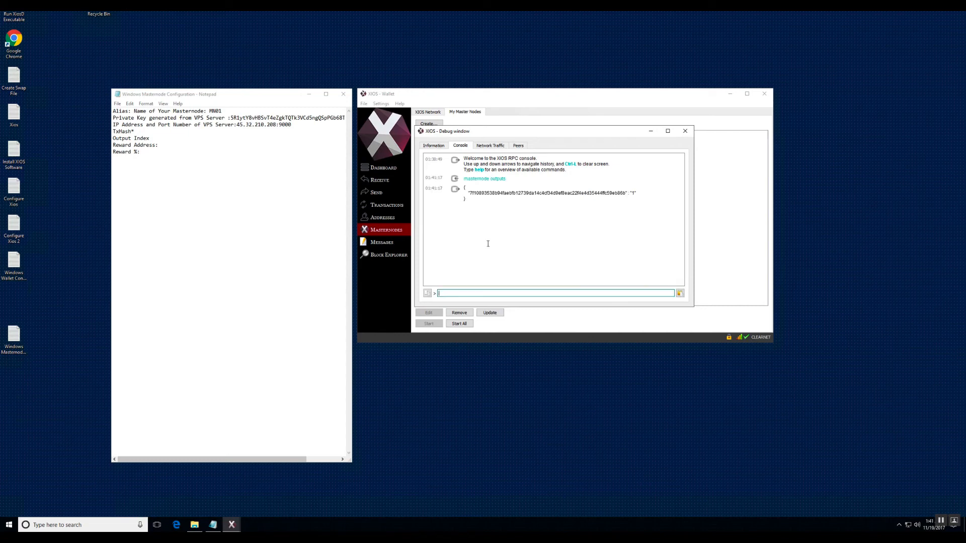
Copy the transaction hash from the console output into the TxHash line of the Windows Masternode Configuration notes, preceded by a colon.
drag(469, 193, 621, 196)
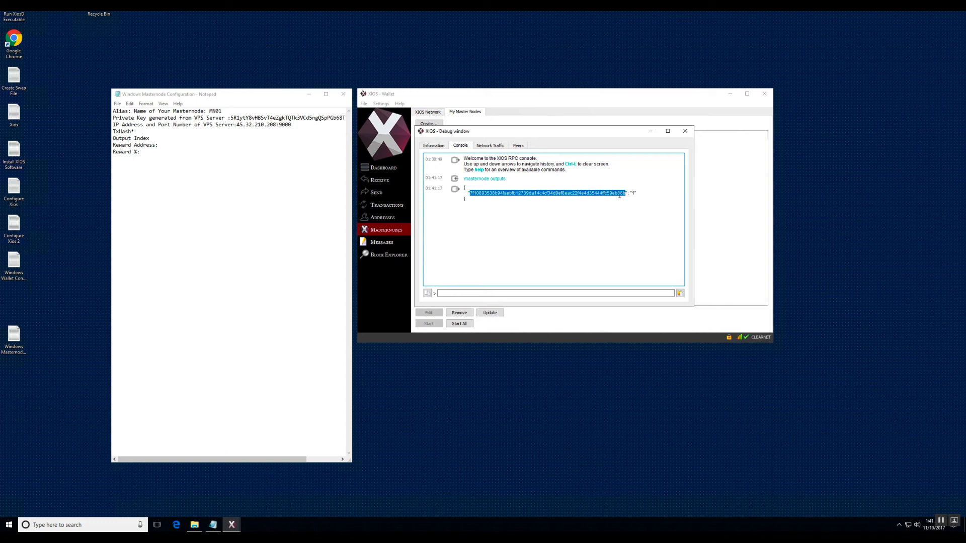
right_click(619, 196)
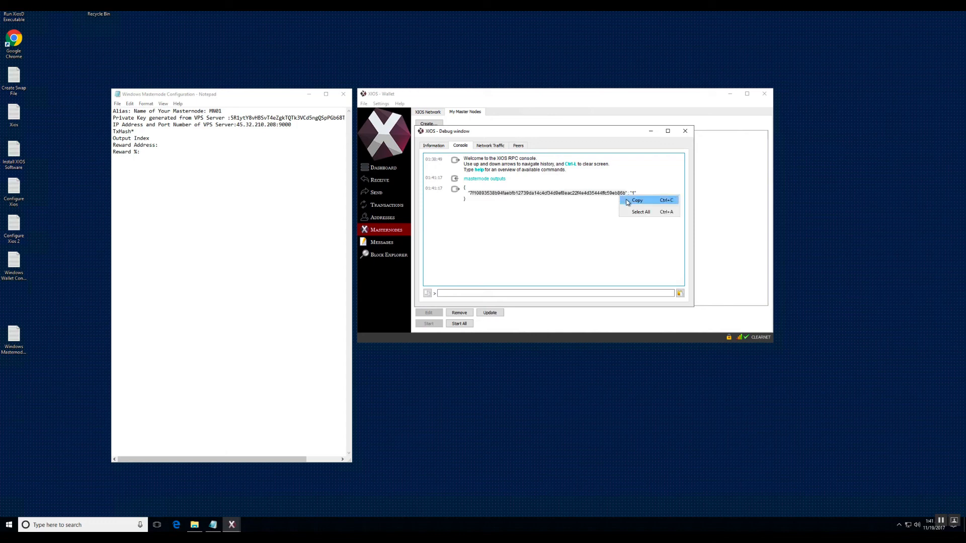
click(626, 200)
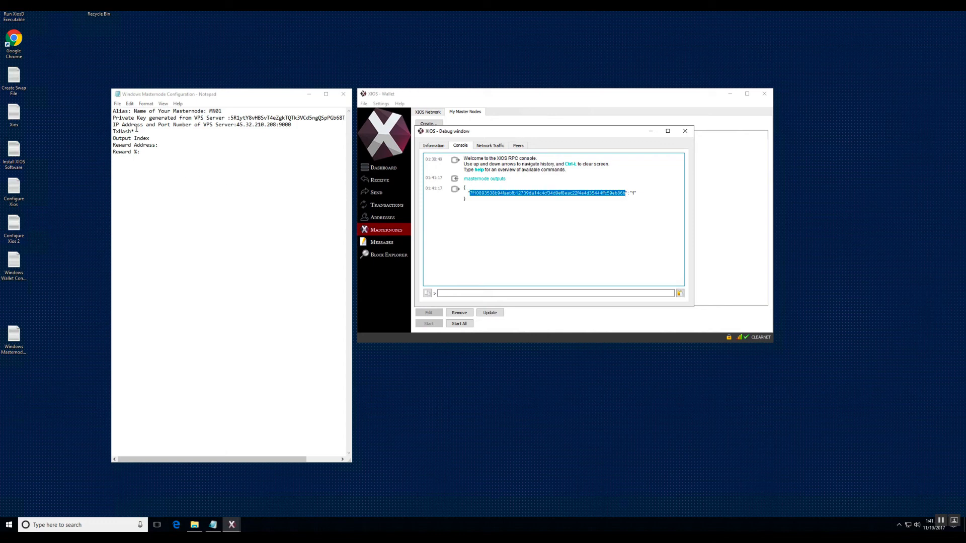
click(136, 129)
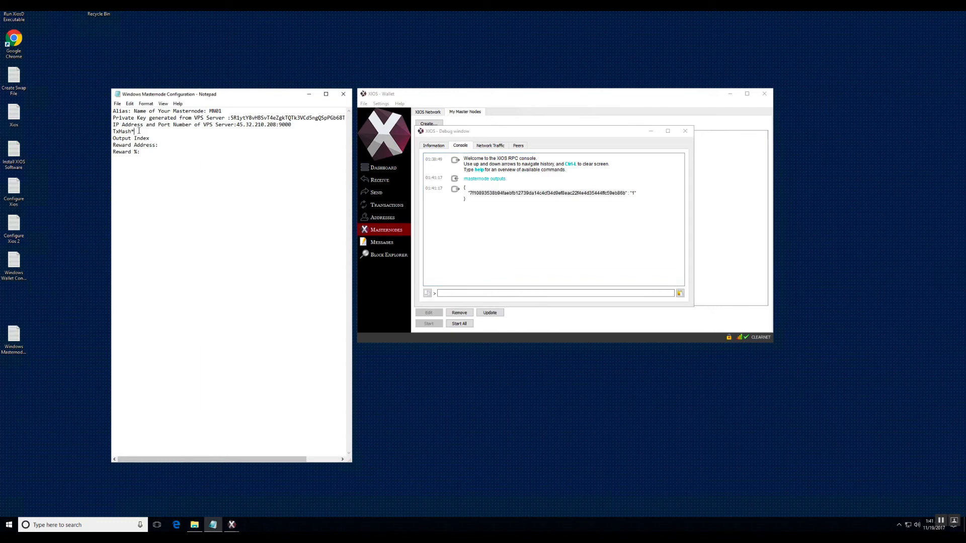
text(:)
click(130, 104)
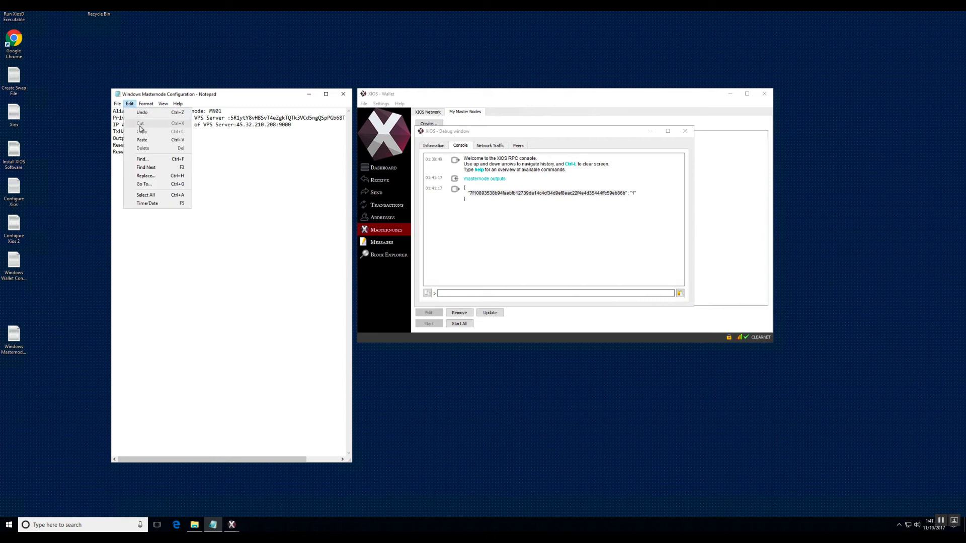
click(143, 140)
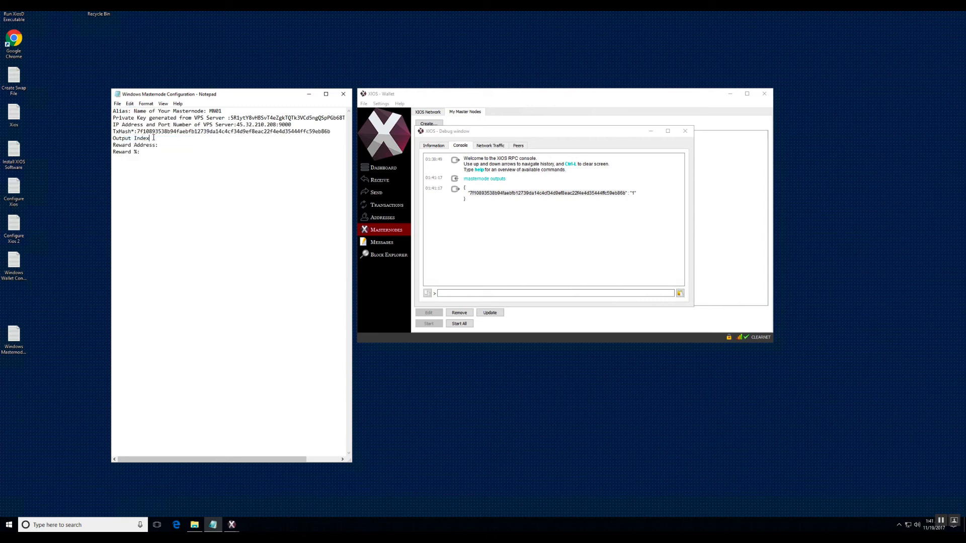
Record 1 from the console output as the Output Index in the notes, preceded by a colon, and close the debug window.
click(153, 138)
text(:)
double_click(632, 193)
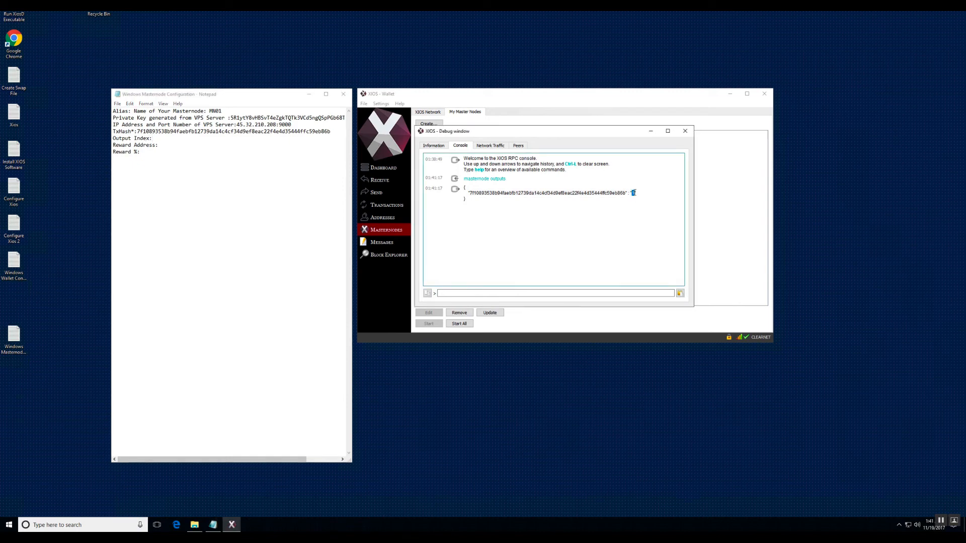
click(175, 135)
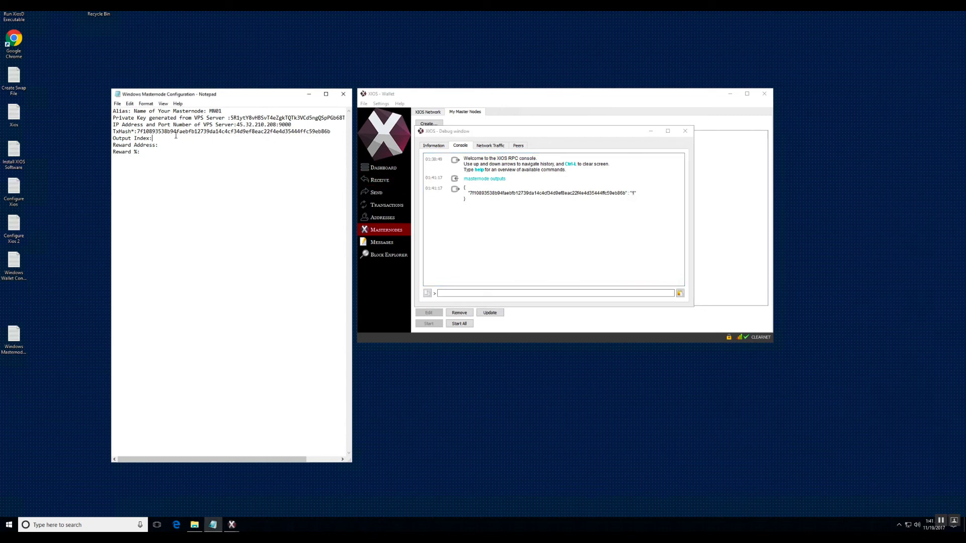
key(ctrl+v)
click(687, 133)
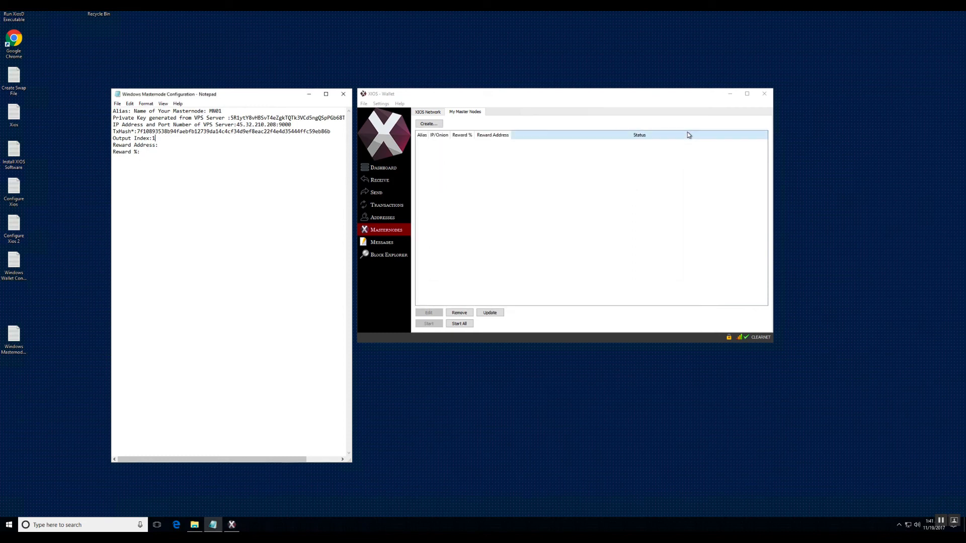
Copy the wallet's Rewards receiving address into the Reward Address line of the masternode configuration notes.
click(384, 184)
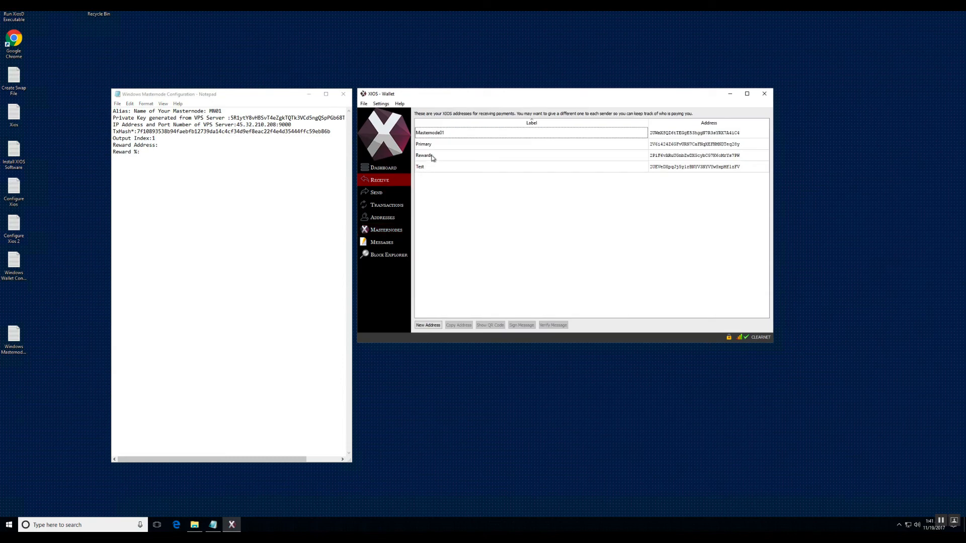
click(599, 159)
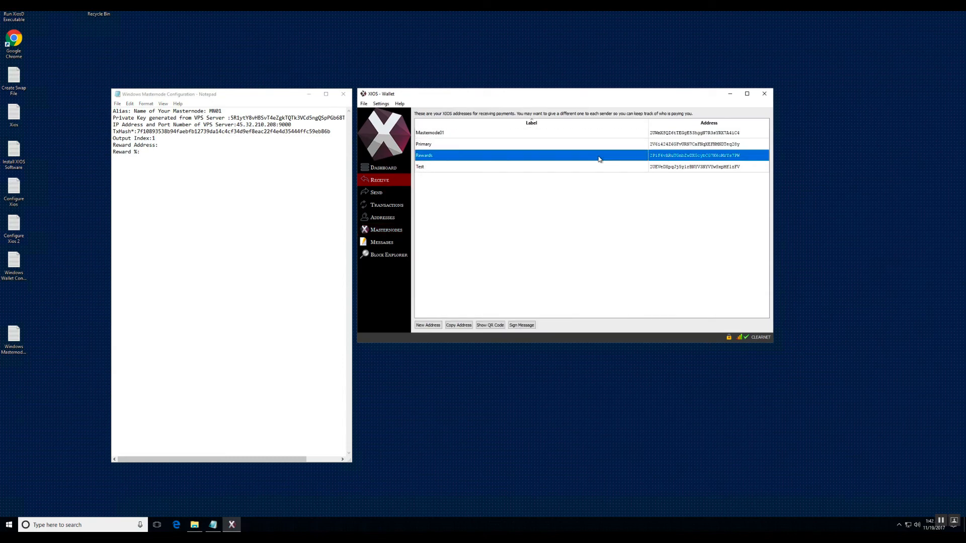
right_click(599, 159)
click(606, 162)
click(167, 144)
right_click(166, 145)
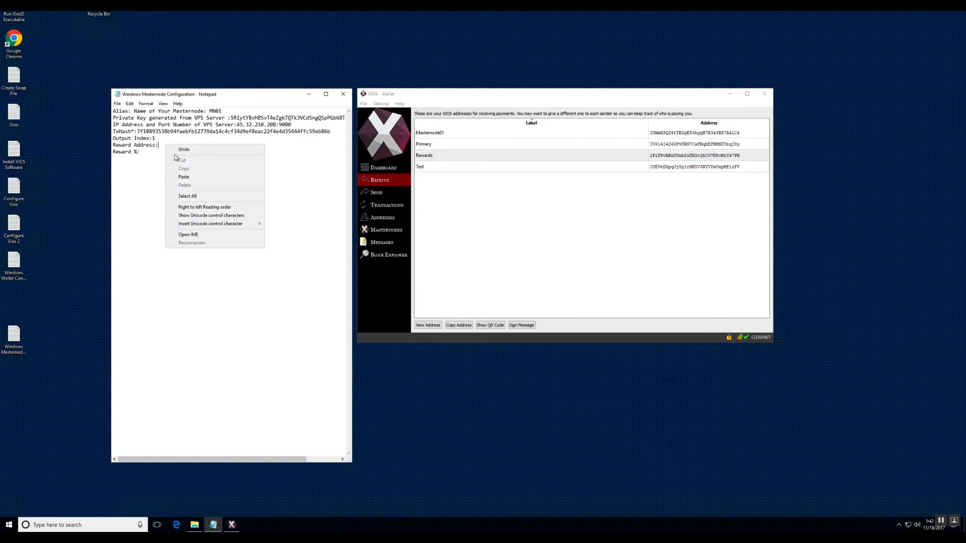
click(184, 177)
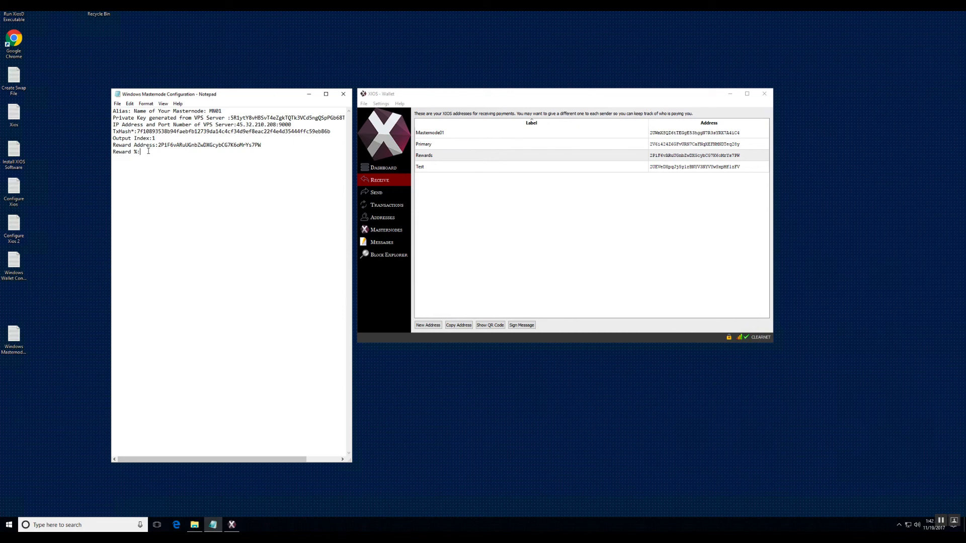
Set Reward % to 100 in the masternode configuration notes, then save and close the file.
text(100)
click(117, 103)
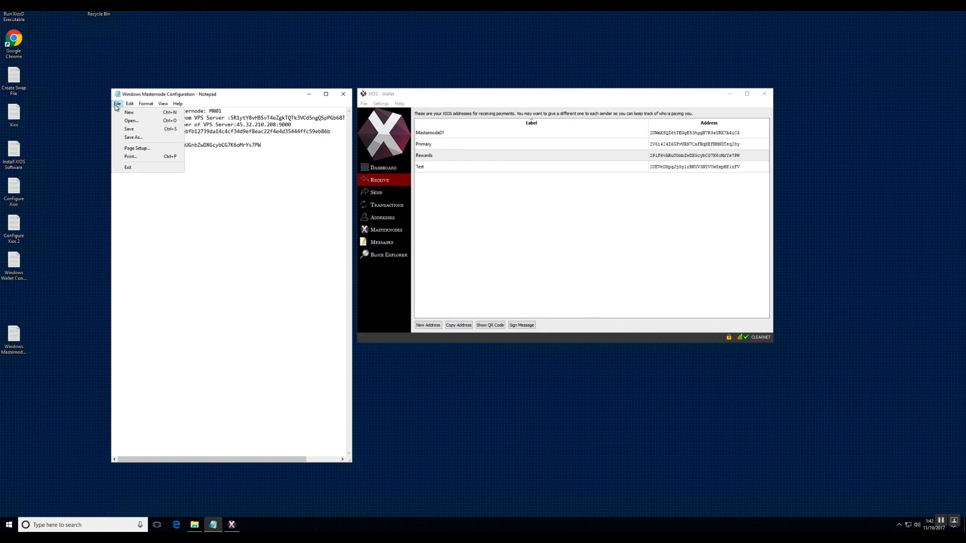
click(129, 129)
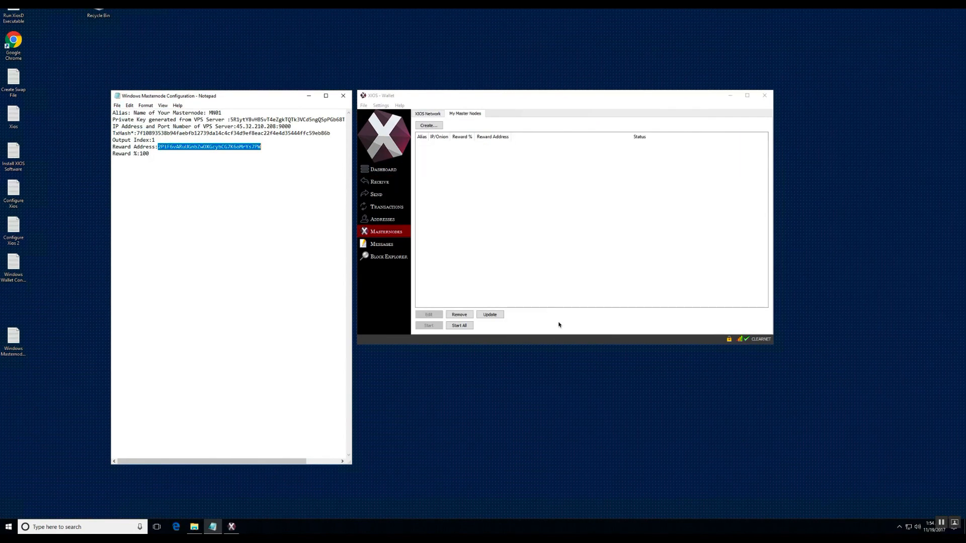
click(343, 96)
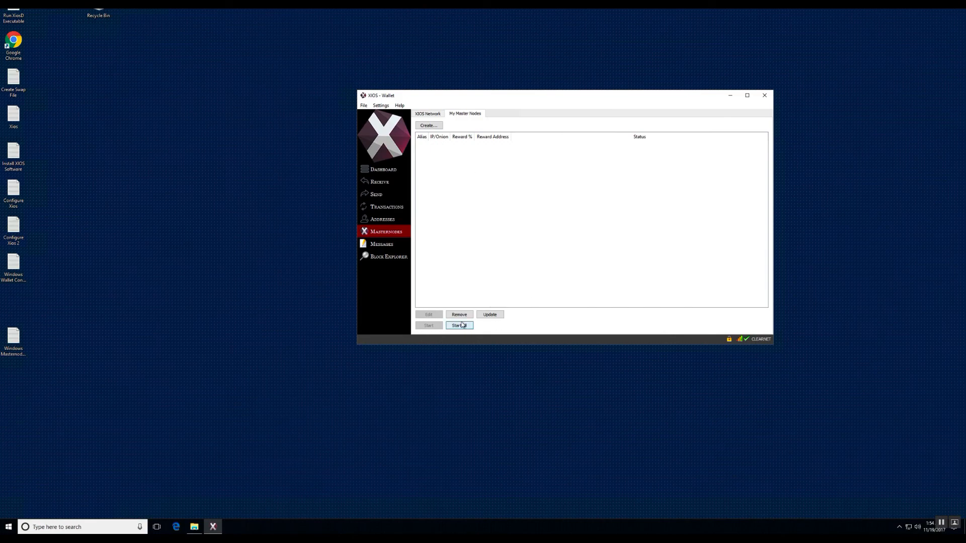
Try to start all masternodes from My Master Nodes while the wallet is locked.
click(459, 325)
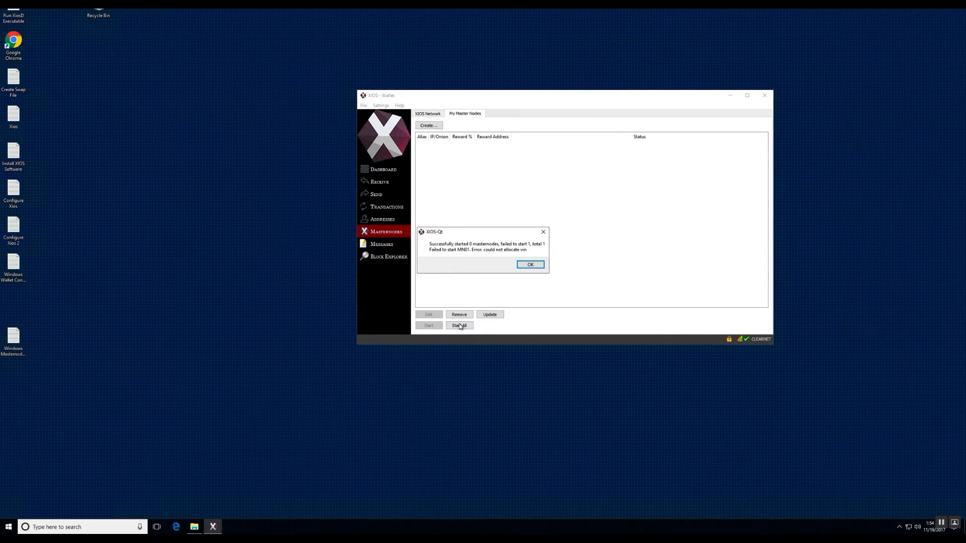
click(529, 264)
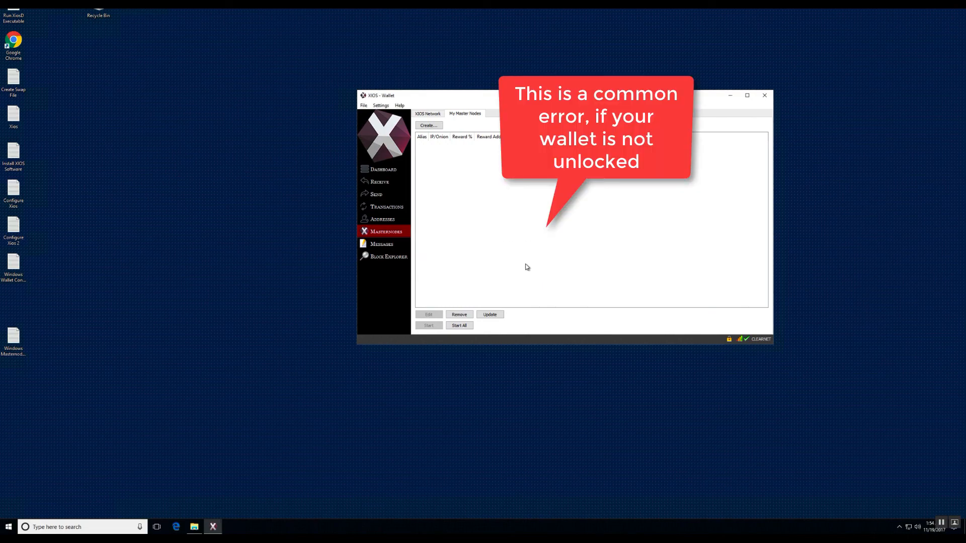
Unlock the wallet for staking only by entering the wallet passphrase.
click(363, 106)
mouse_move(381, 106)
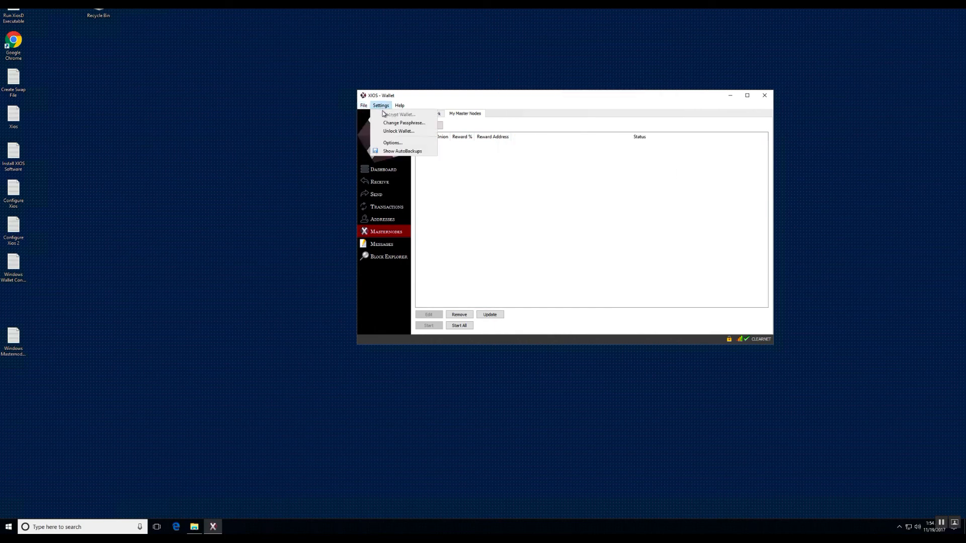
click(393, 131)
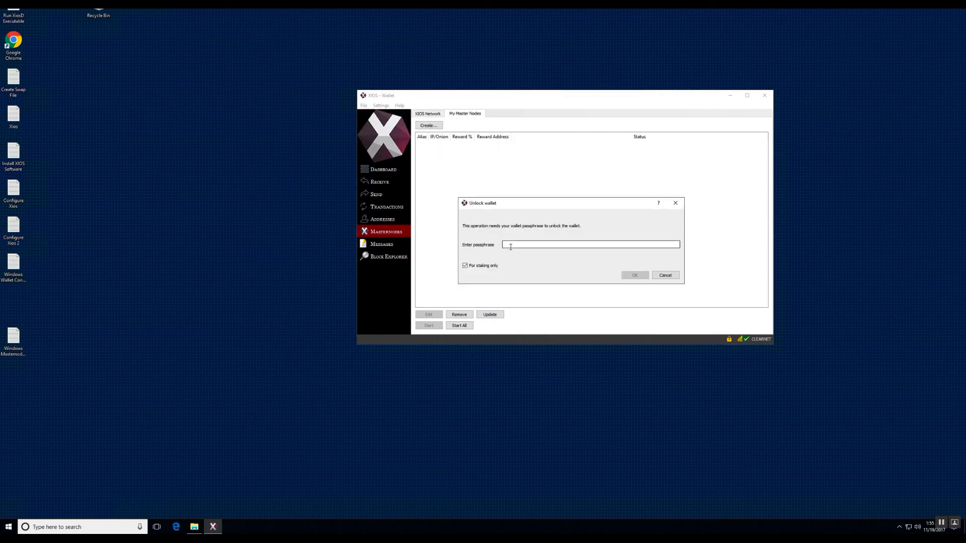
text(•••••••)
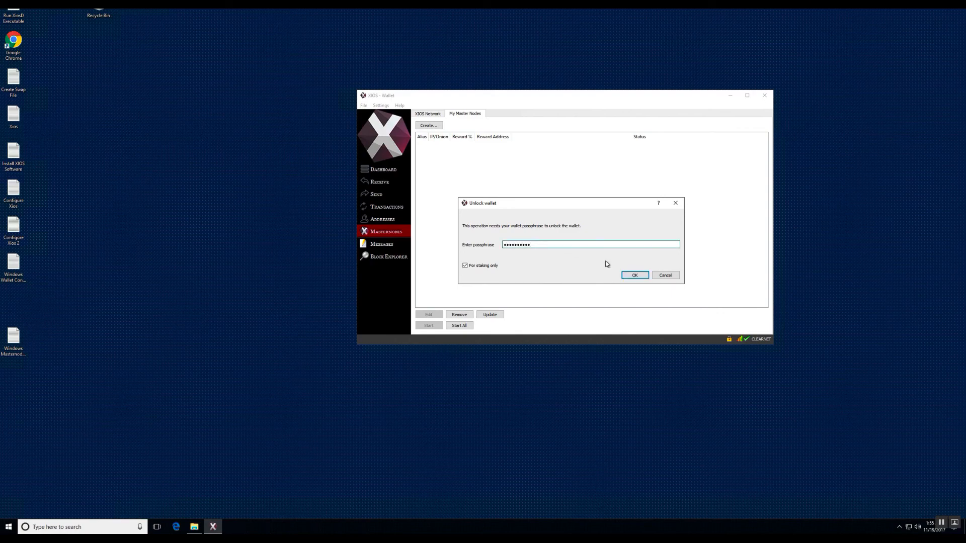
click(634, 275)
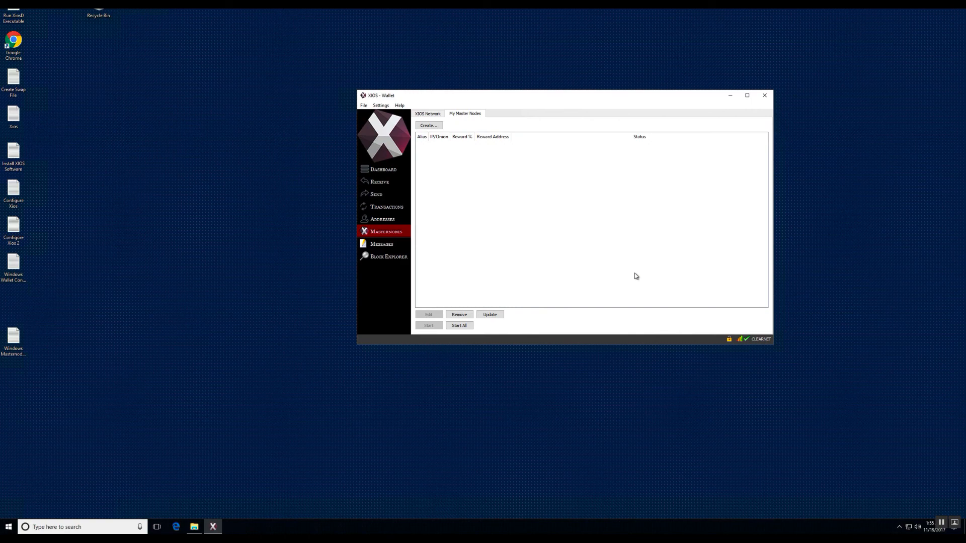
Start all masternodes and update the My Master Nodes list.
click(461, 327)
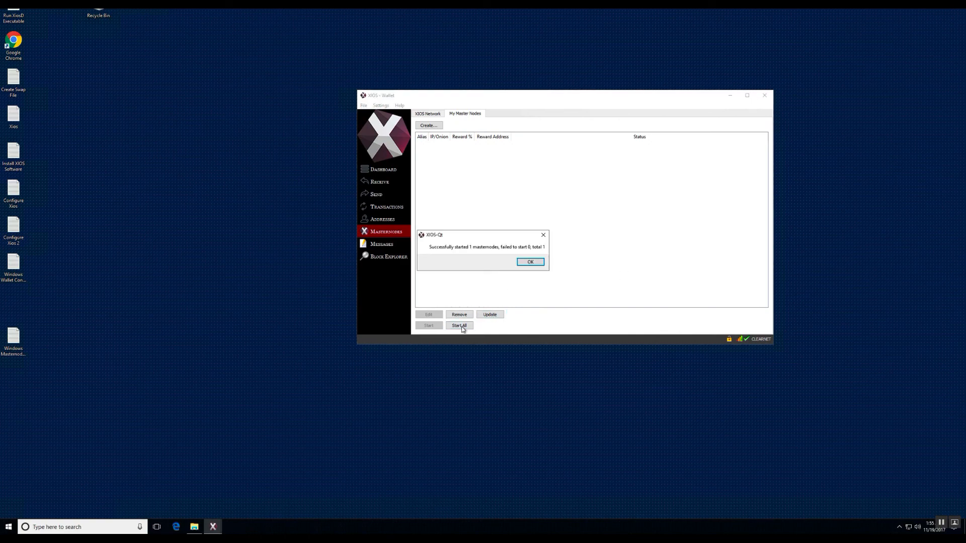
click(540, 262)
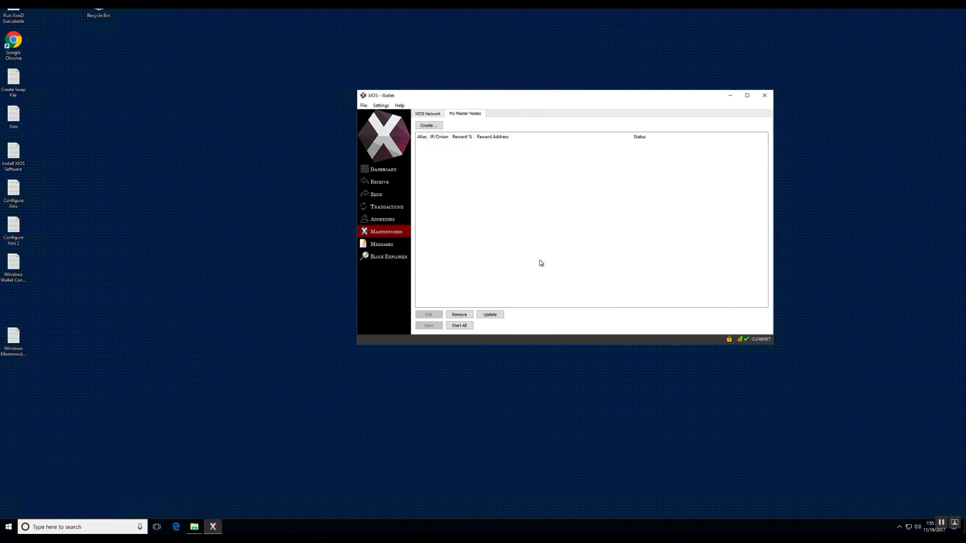
click(497, 315)
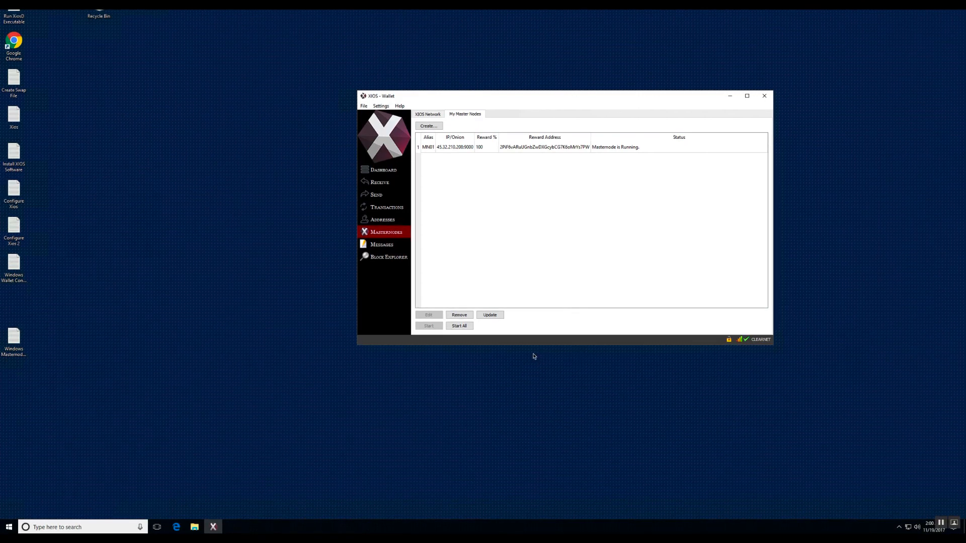
Find the masternode 45.32.210.208:9000 in the XIOS Network list and select its entry.
click(430, 115)
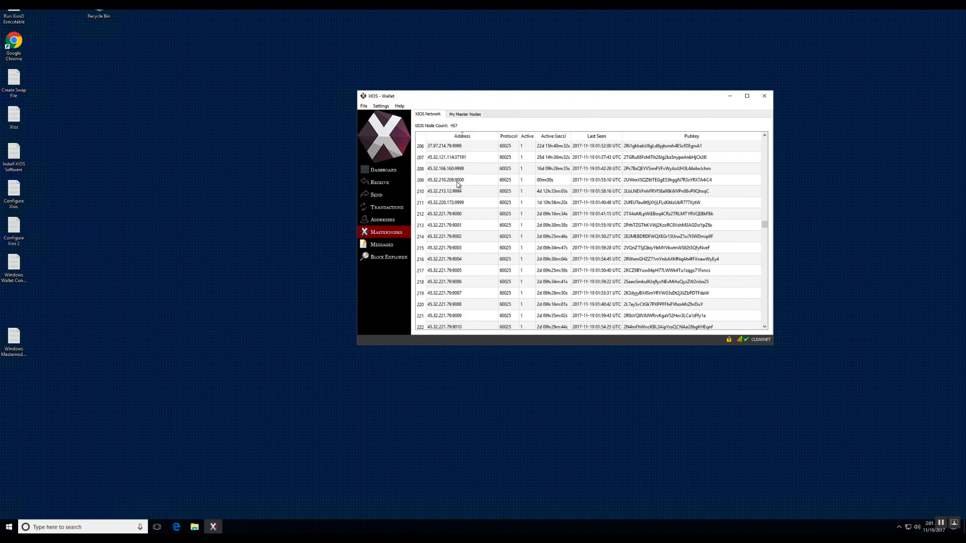
scroll(458, 185, up, 1)
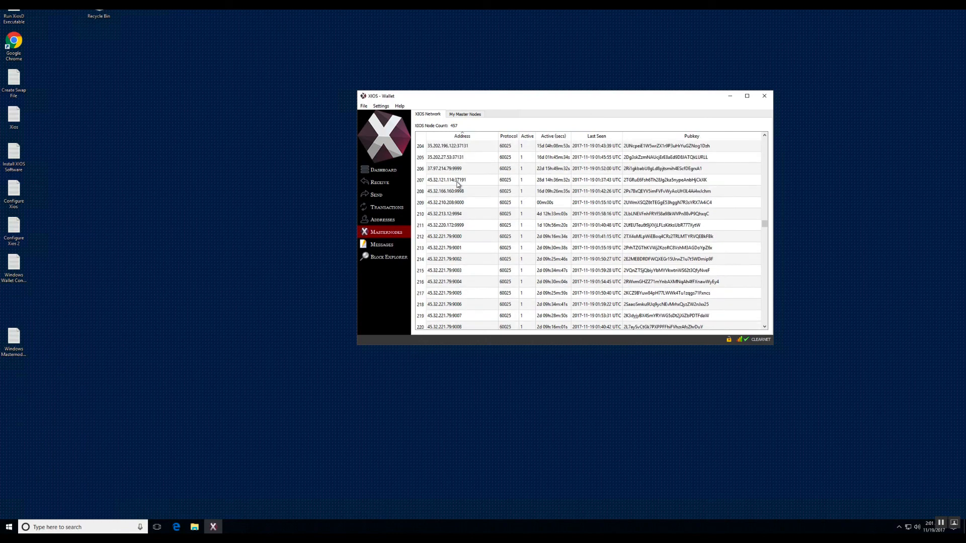
scroll(458, 185, up, 1)
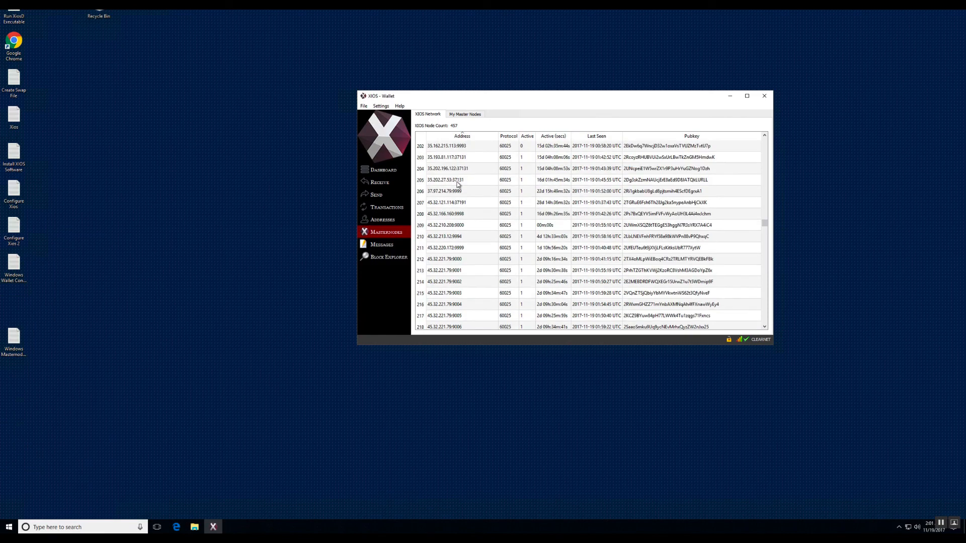
click(458, 225)
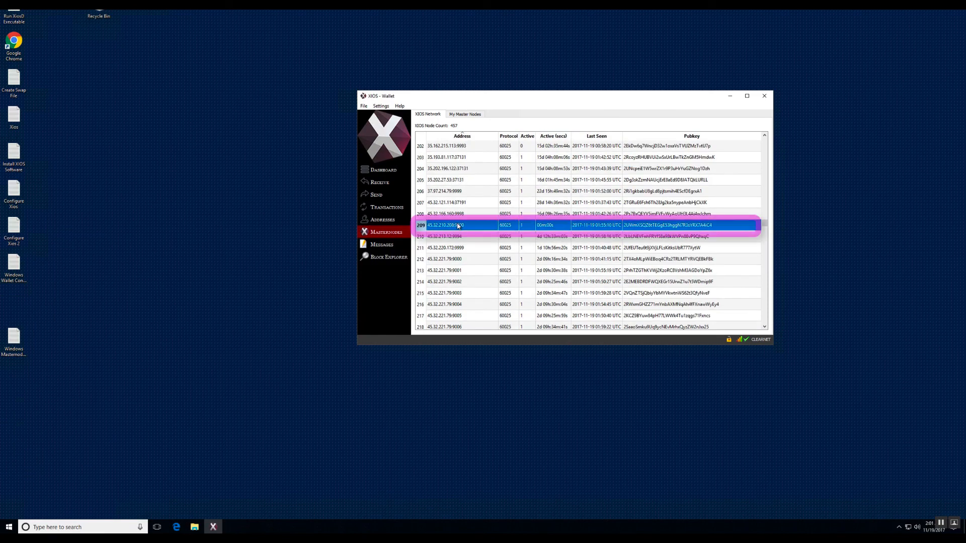